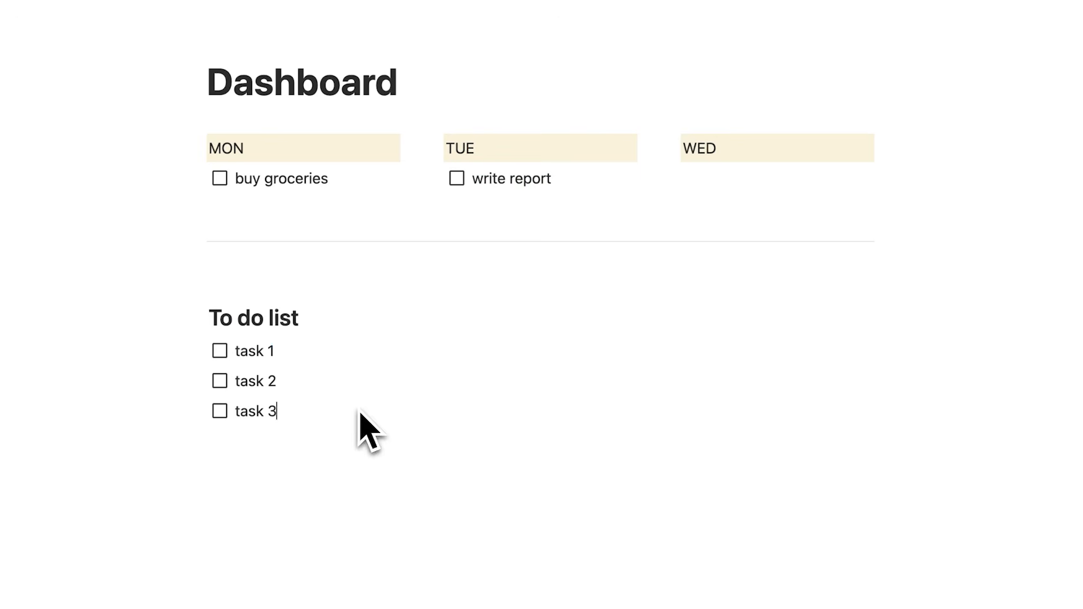
# - Create a sub-page titled Project A on the Dashboard page, below the to-do list
pyautogui.click(347, 186)
pyautogui.click(318, 412)
pyautogui.click(338, 484)
pyautogui.write('/page')
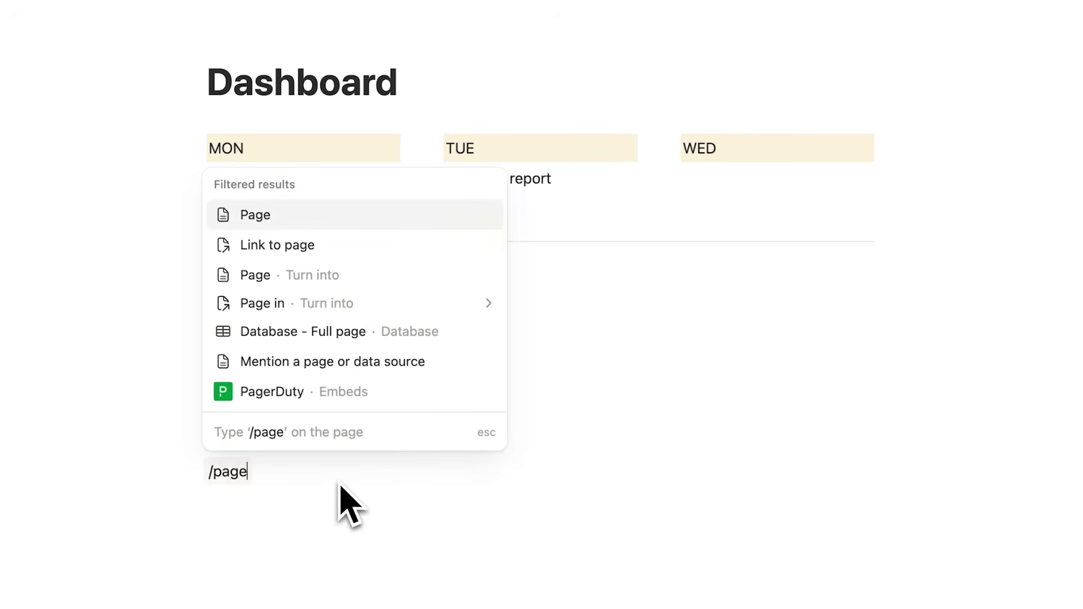
pyautogui.press('Return')
pyautogui.write('Project A')
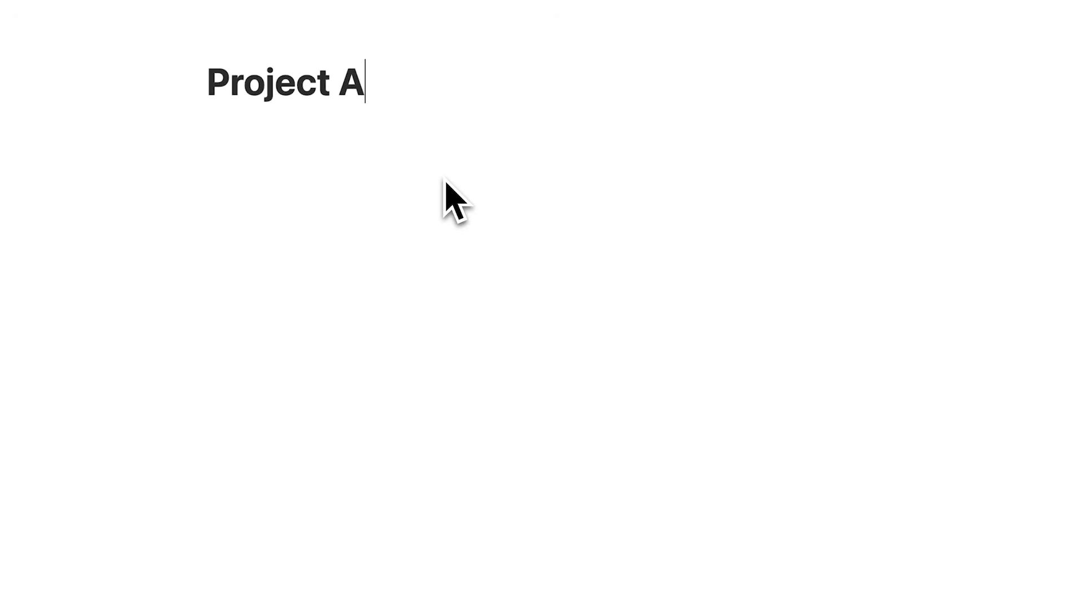
# - Add a to-do list block to the body of the Project A page
pyautogui.press('Return')
pyautogui.write('/')
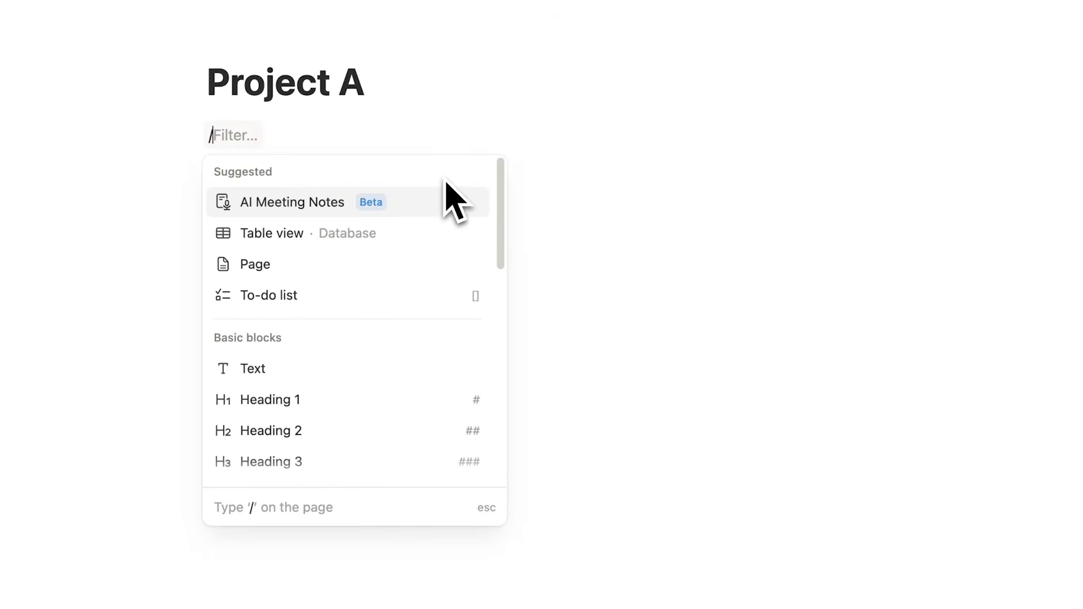
pyautogui.click(365, 292)
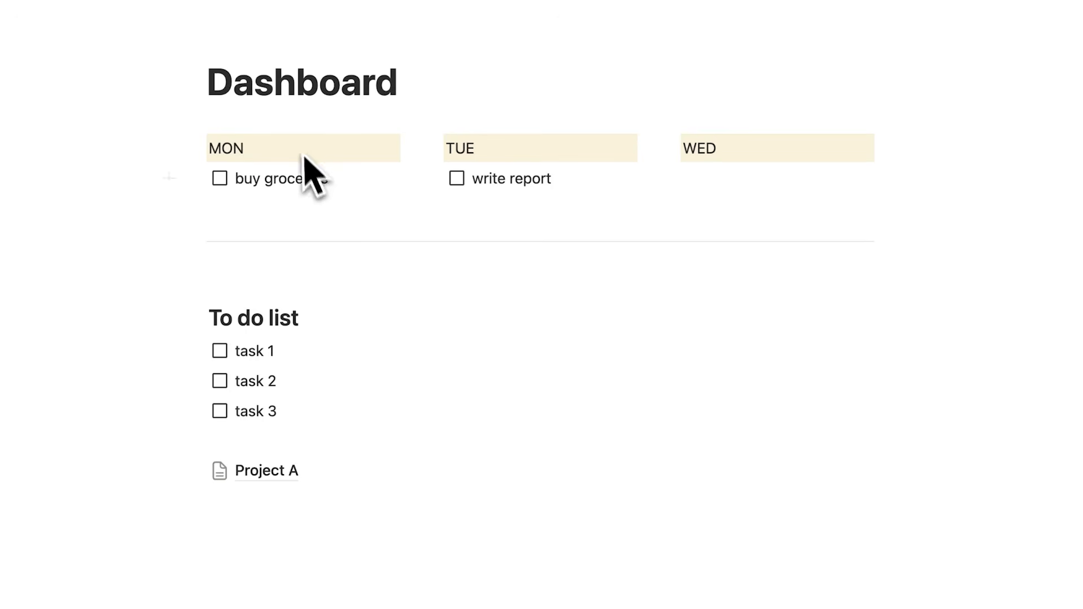
# - Delete all content blocks on the Dashboard page, including the weekday columns, to-do list and Project A page
pyautogui.click(284, 355)
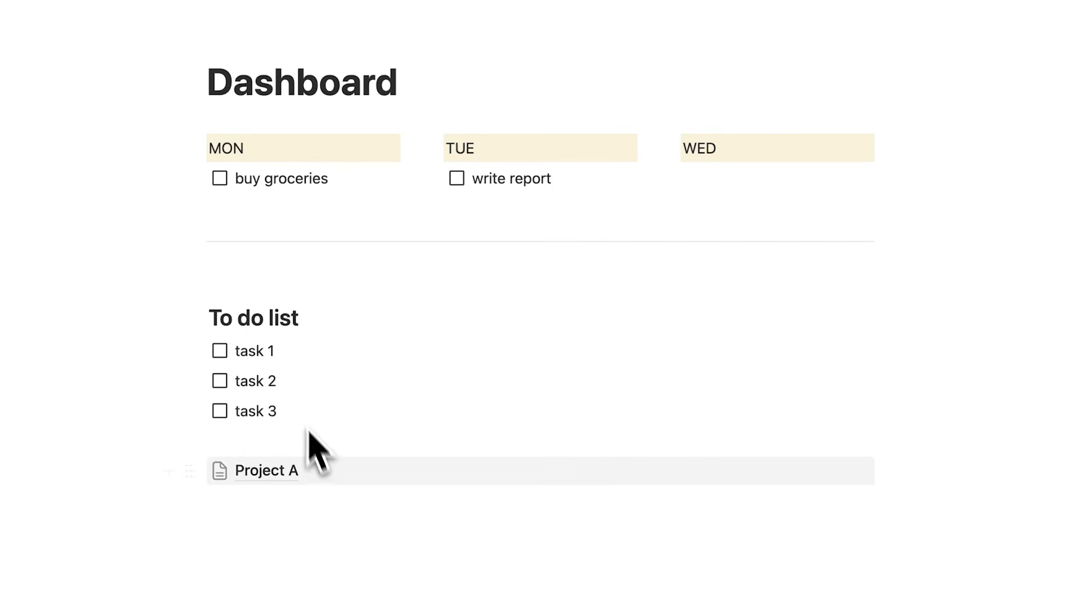
pyautogui.click(314, 484)
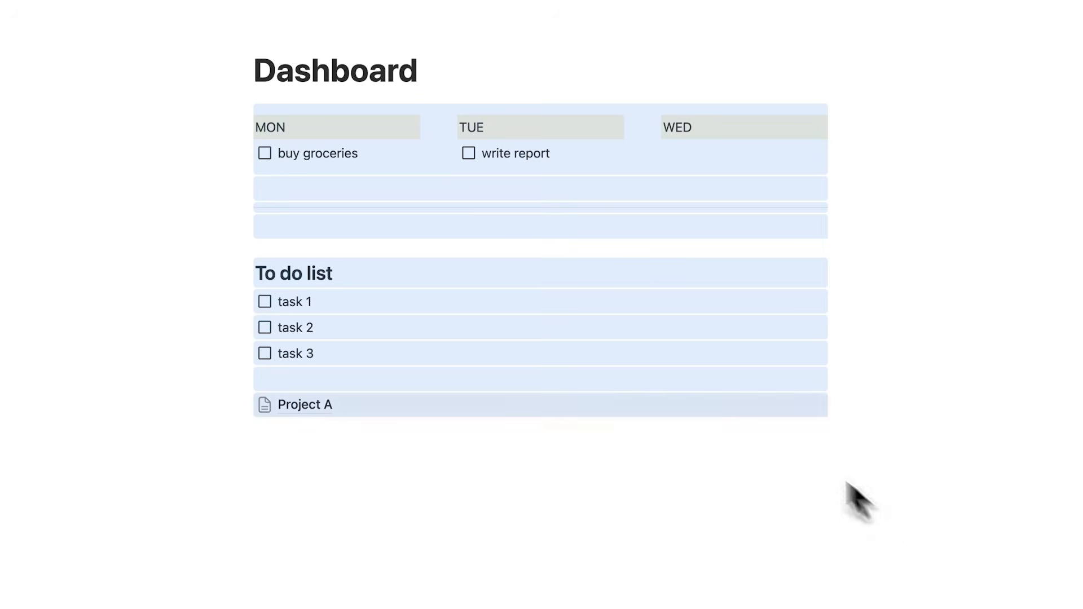
pyautogui.press('BackSpace')
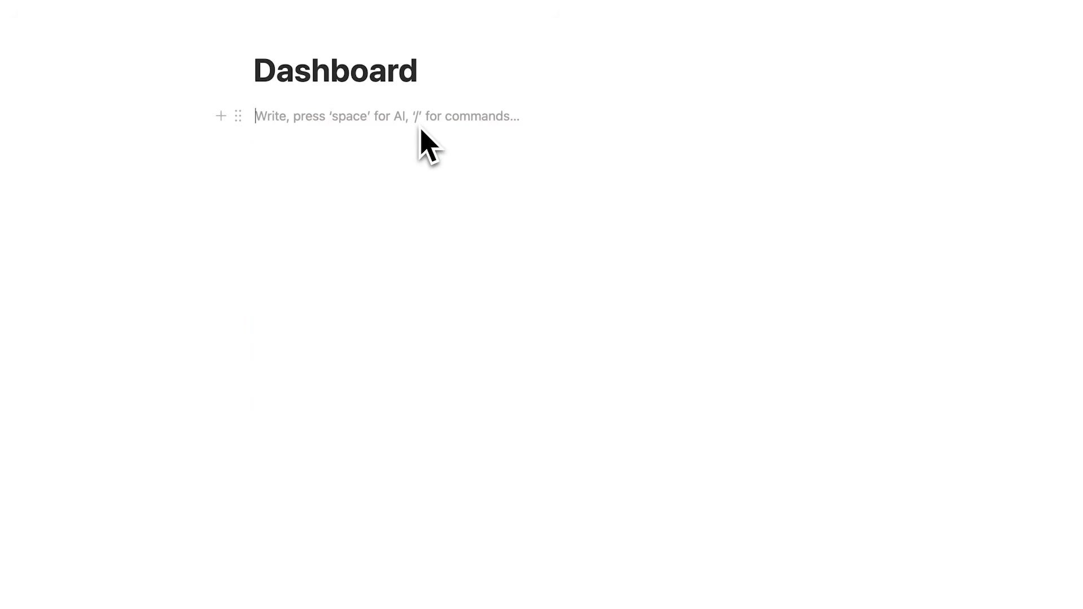
# - Insert a database in table view with a new empty data source on the Dashboard page
pyautogui.write('/database')
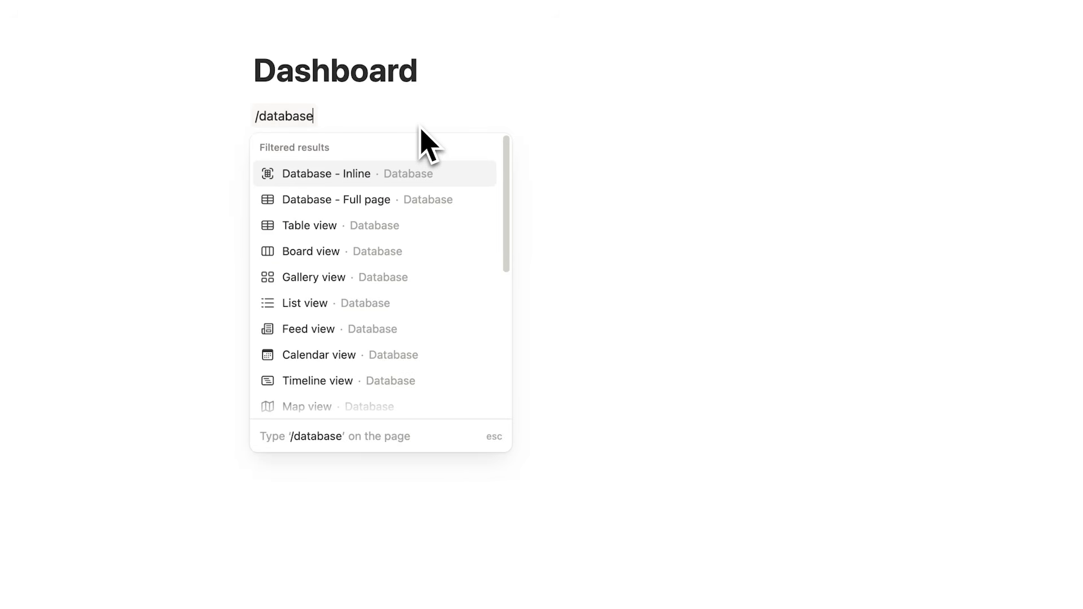
pyautogui.click(337, 237)
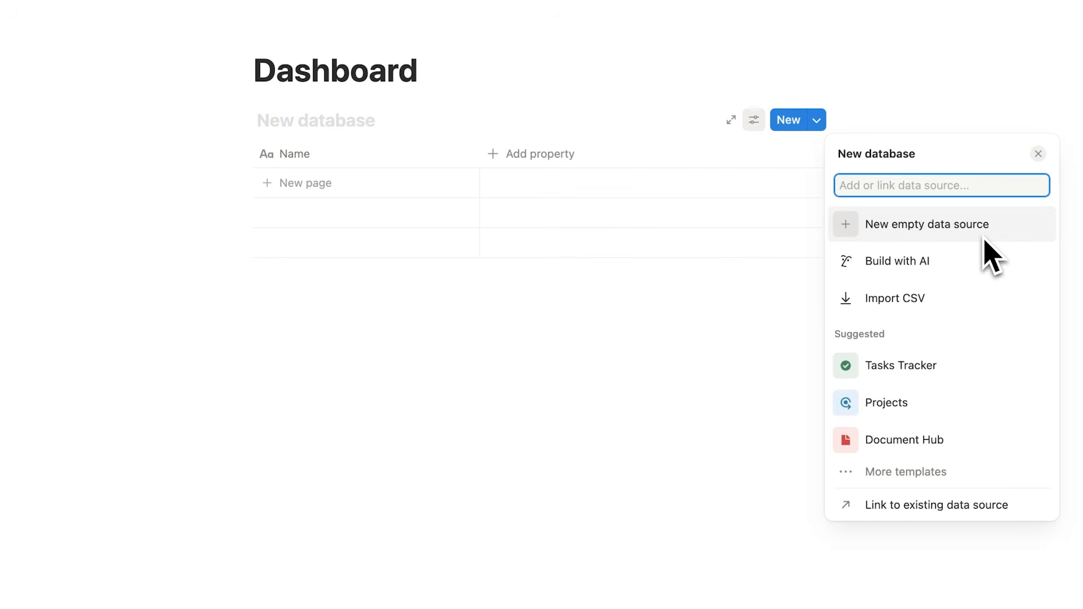
pyautogui.click(985, 240)
# - Title the new database Todolist and add the entries Task 1, Task 2 and Task 3
pyautogui.click(332, 125)
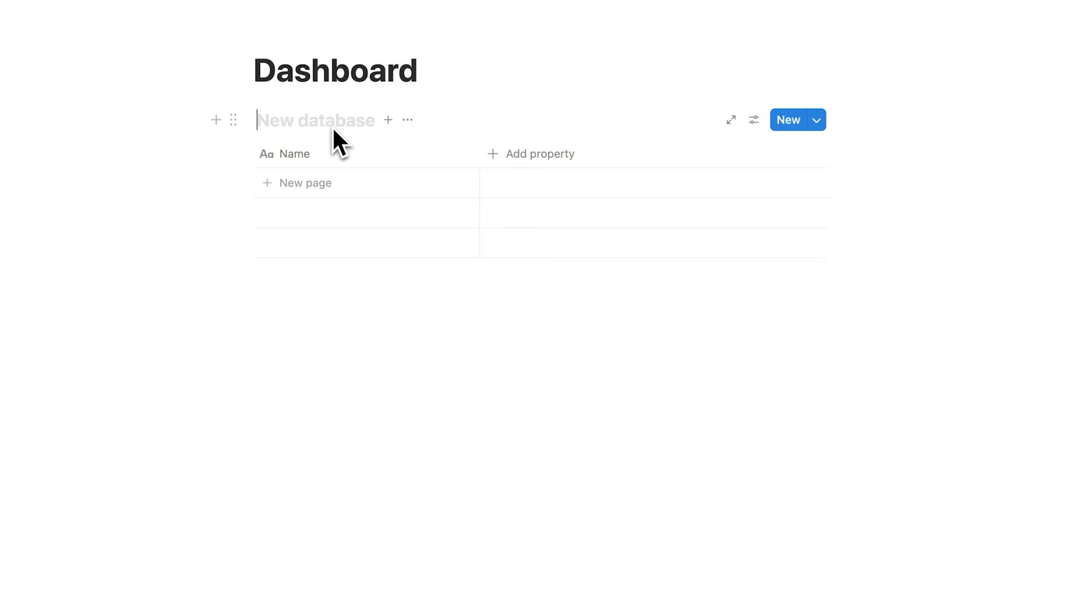
pyautogui.write('Todolist')
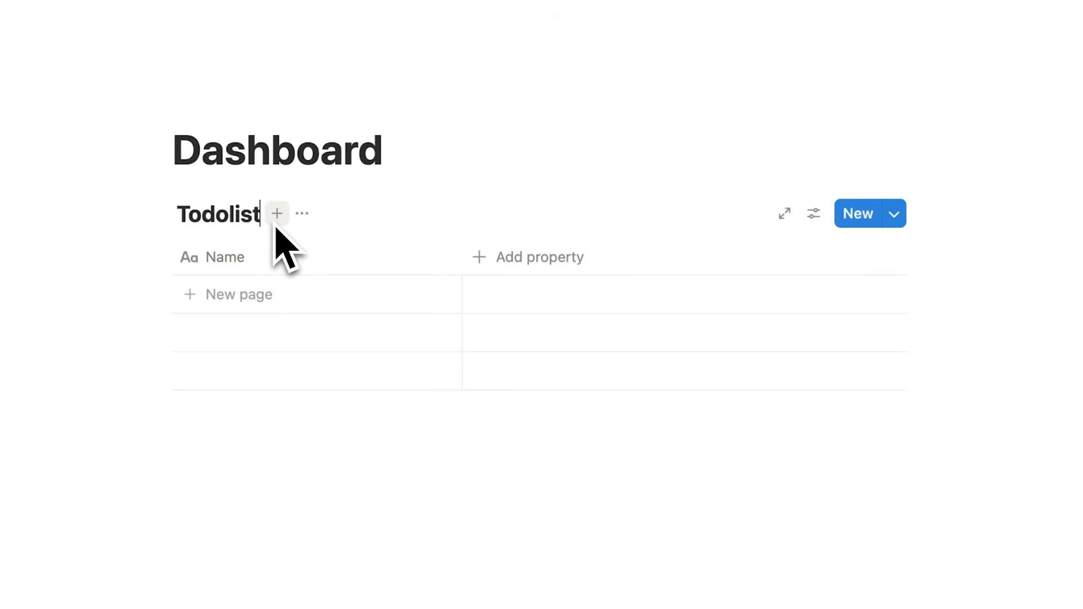
pyautogui.press('Return')
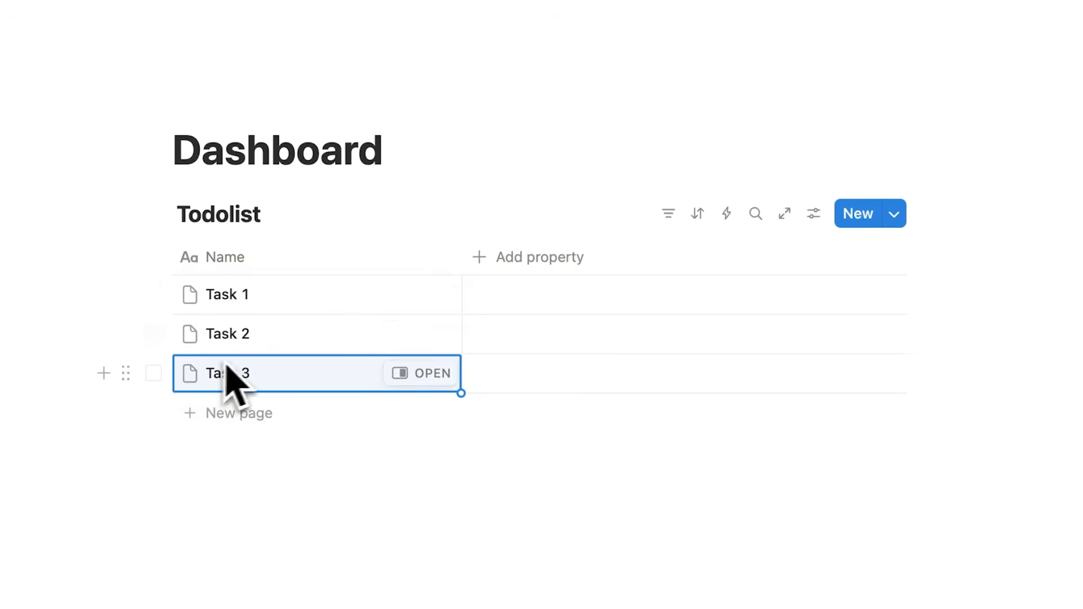
pyautogui.click(432, 153)
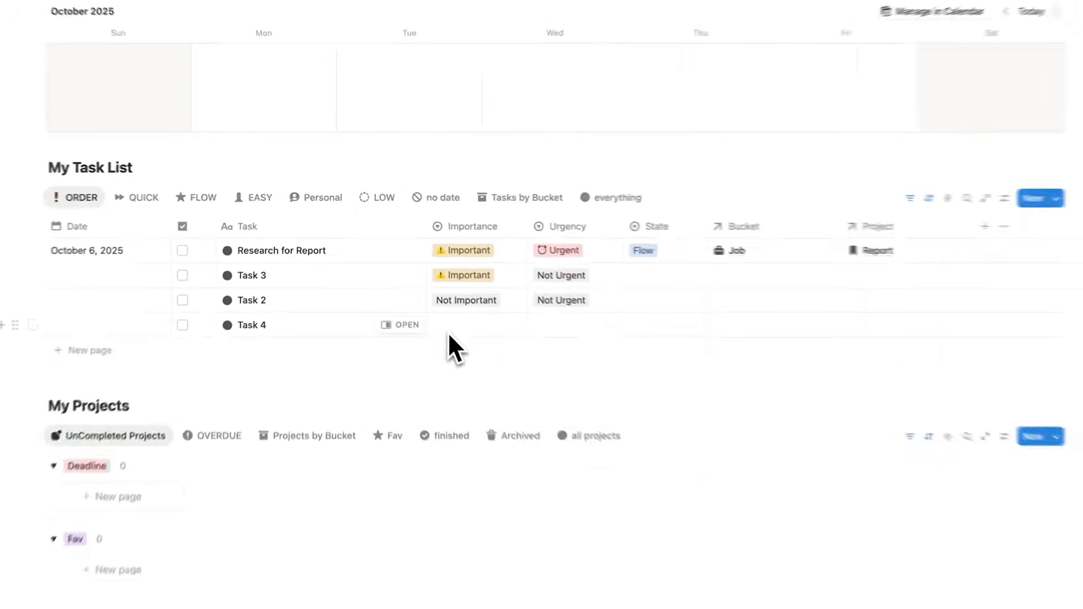
# - In My Task List, set Task 4's Importance to Not Important and its Urgency to Urgent
pyautogui.click(448, 322)
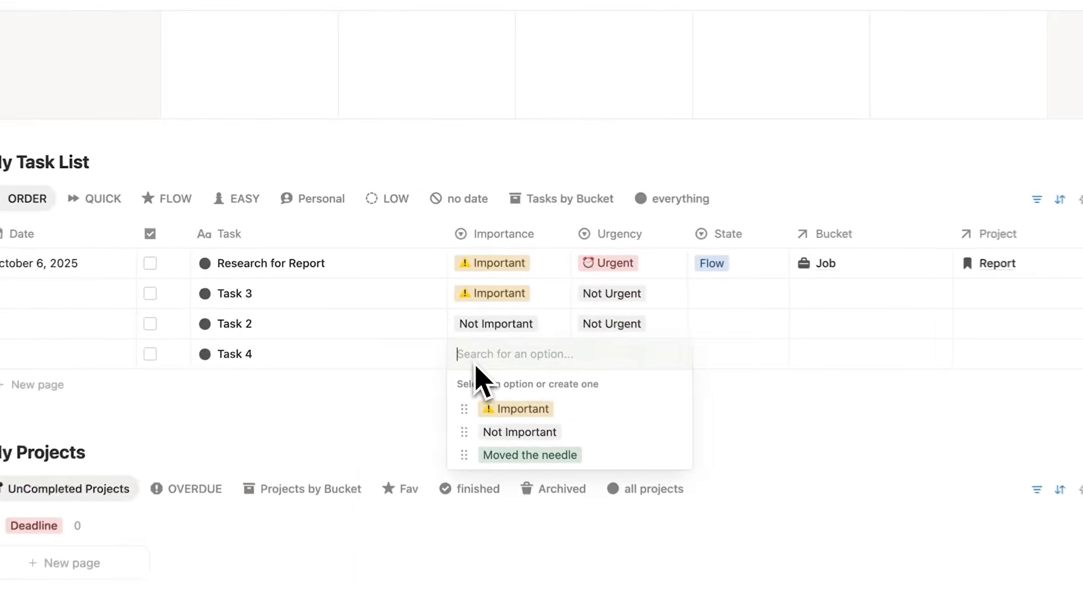
pyautogui.click(498, 439)
pyautogui.click(609, 361)
pyautogui.click(621, 413)
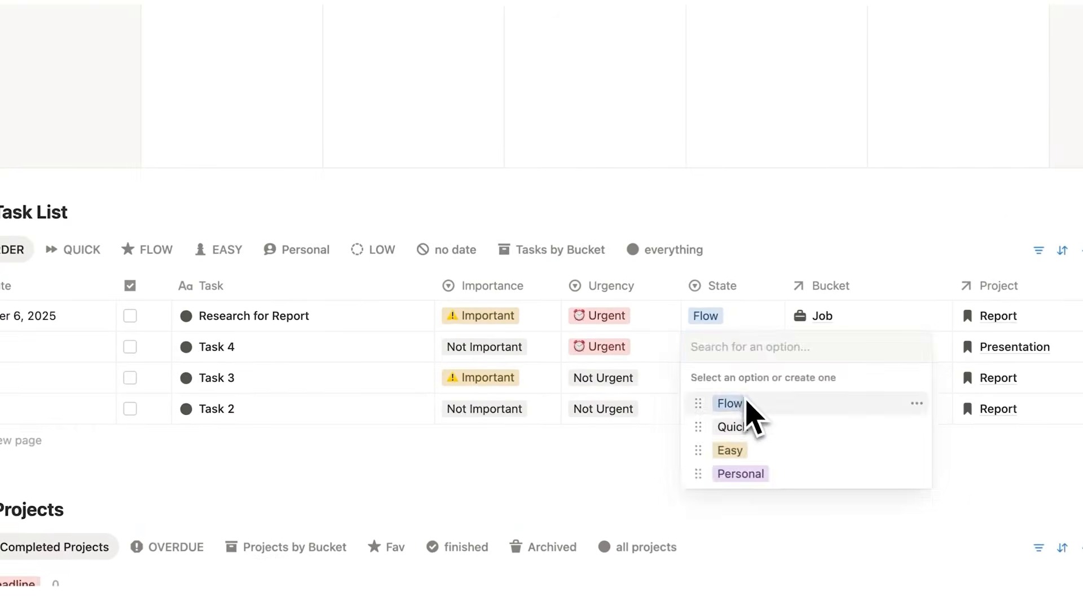
# - Set the State of Task 4 and Task 3 to Flow in My Task List
pyautogui.click(732, 403)
pyautogui.click(730, 385)
pyautogui.click(732, 433)
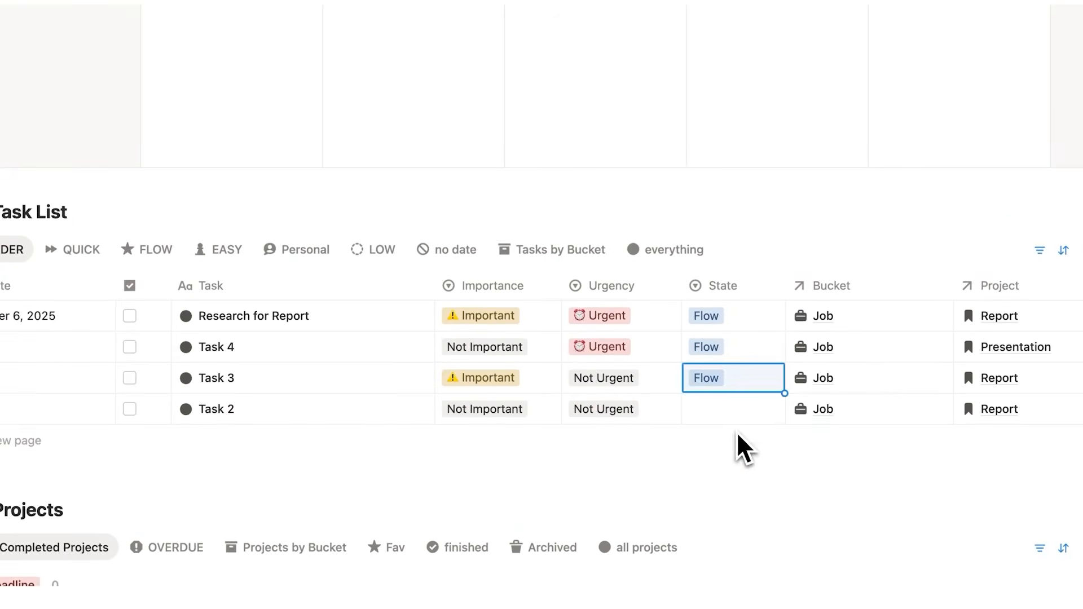
pyautogui.click(726, 419)
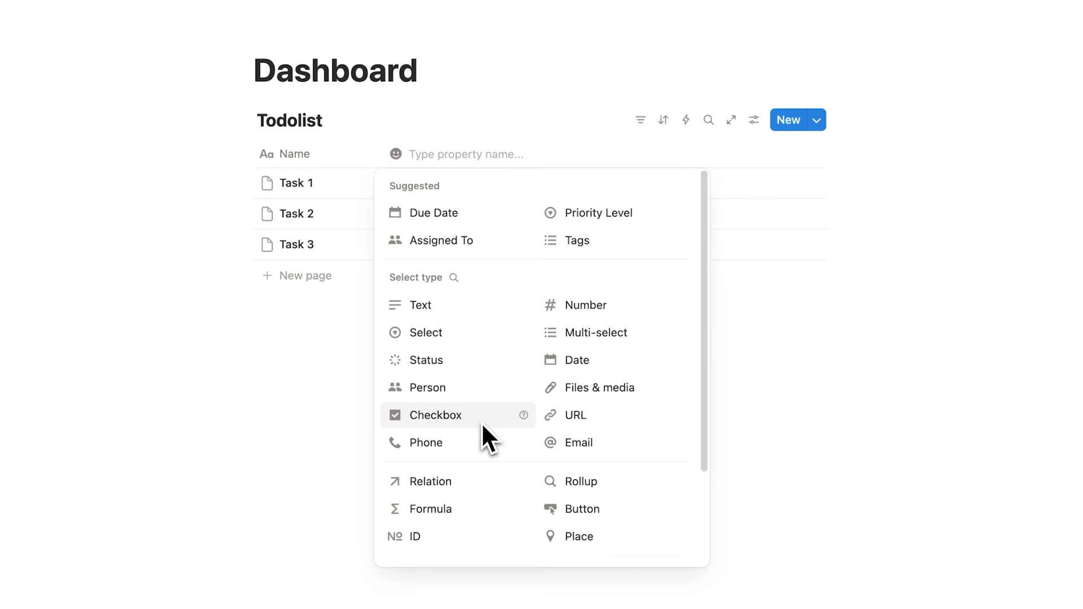
# - Add a Checkbox property to the Todolist table on the Dashboard and place it before the Name column
pyautogui.click(435, 415)
pyautogui.click(449, 157)
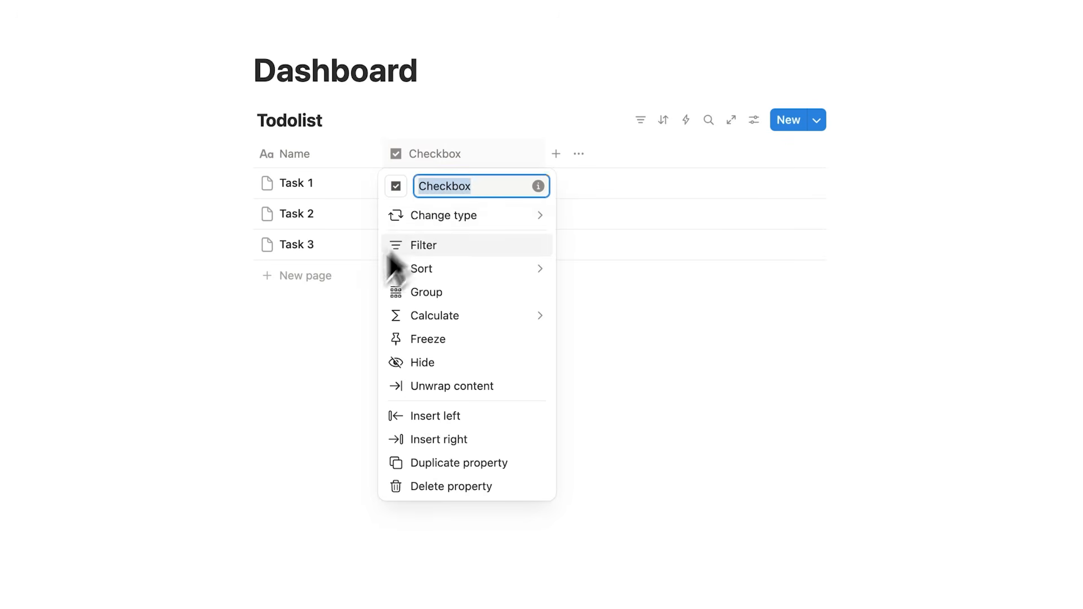
pyautogui.press('Escape')
# - Add a Date property to the Todolist table after the Name column
pyautogui.click(443, 154)
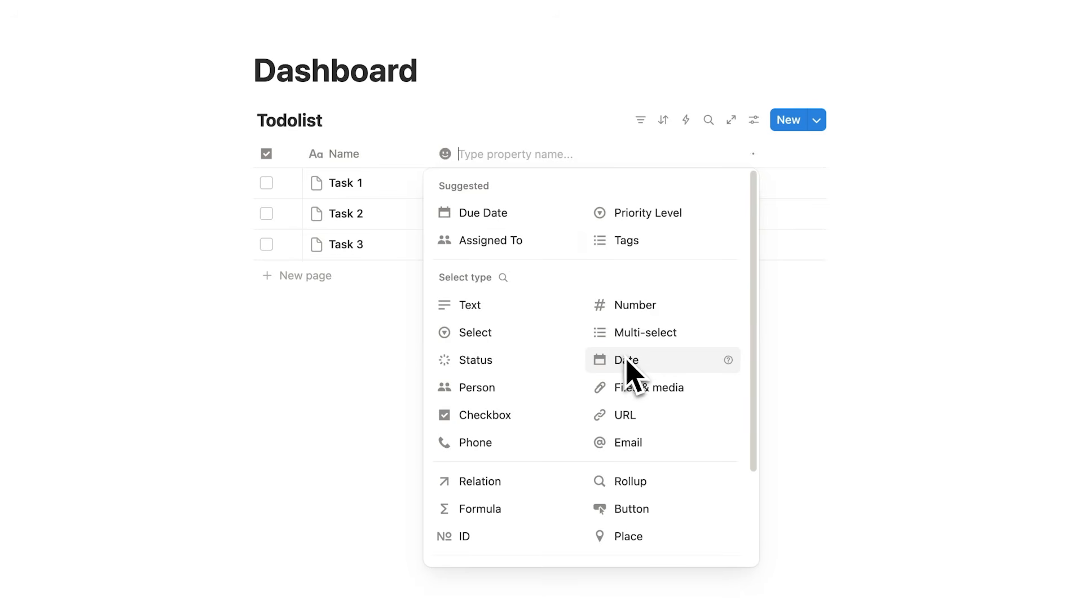
pyautogui.click(665, 364)
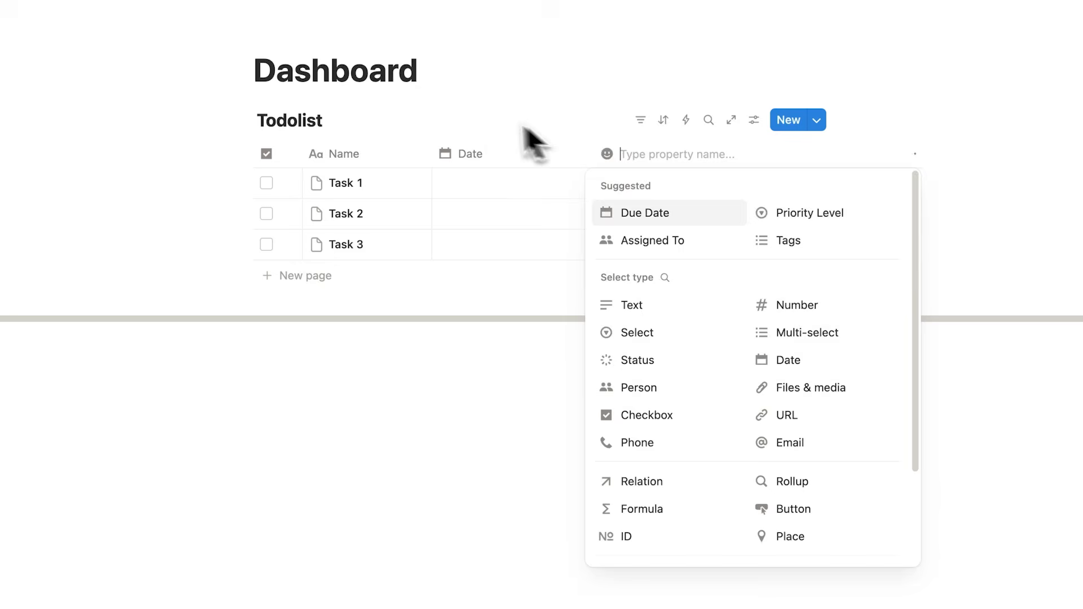
pyautogui.click(475, 114)
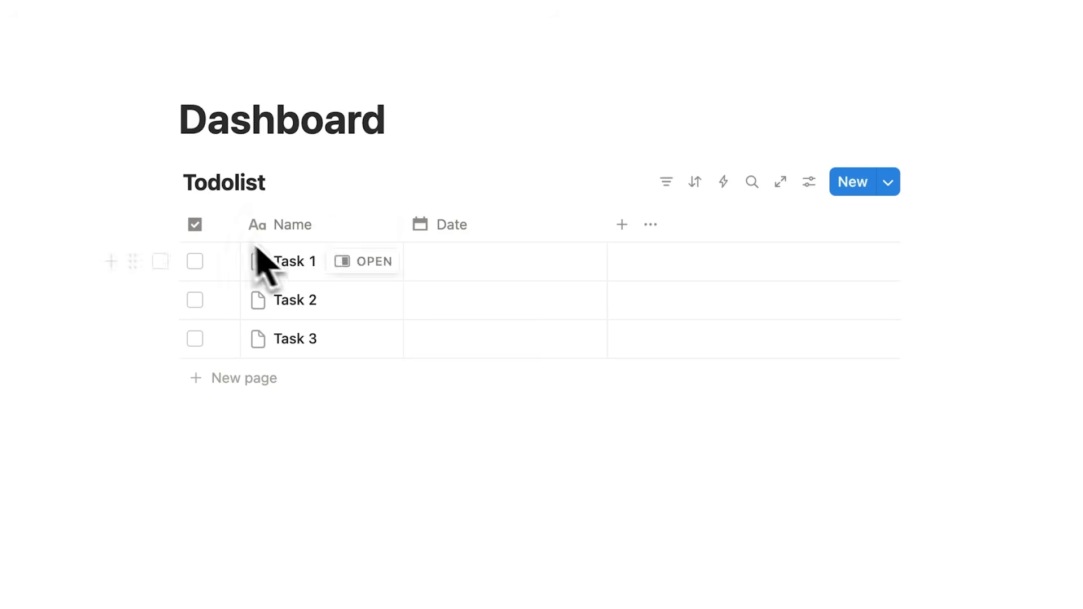
# - Insert a three-column layout above the Todolist database and label the first two columns MON and TUE
pyautogui.press('Return')
pyautogui.write('/3')
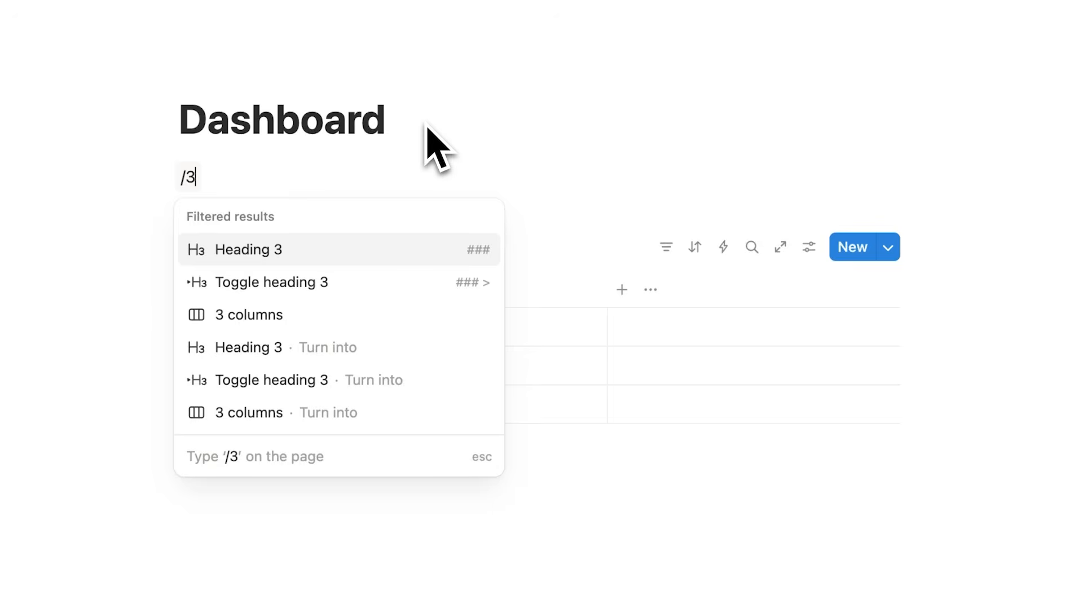
pyautogui.press('Return')
pyautogui.write('MON')
pyautogui.click(474, 202)
pyautogui.write('TUE')
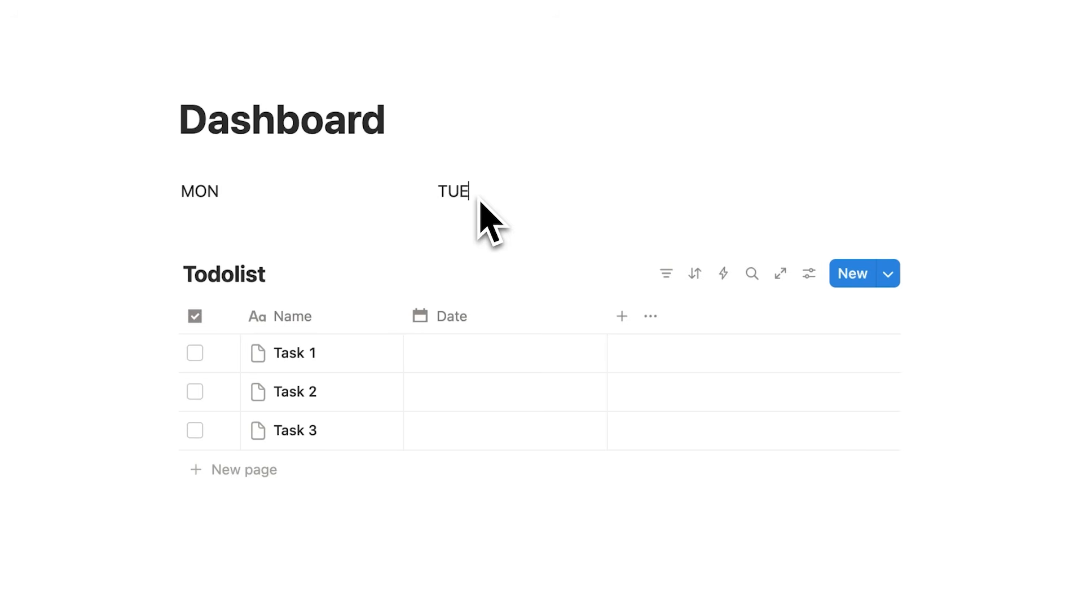
# - Delete the weekday columns above the Todolist database and return to the empty line there
pyautogui.press('Escape')
pyautogui.press('BackSpace')
pyautogui.click(399, 181)
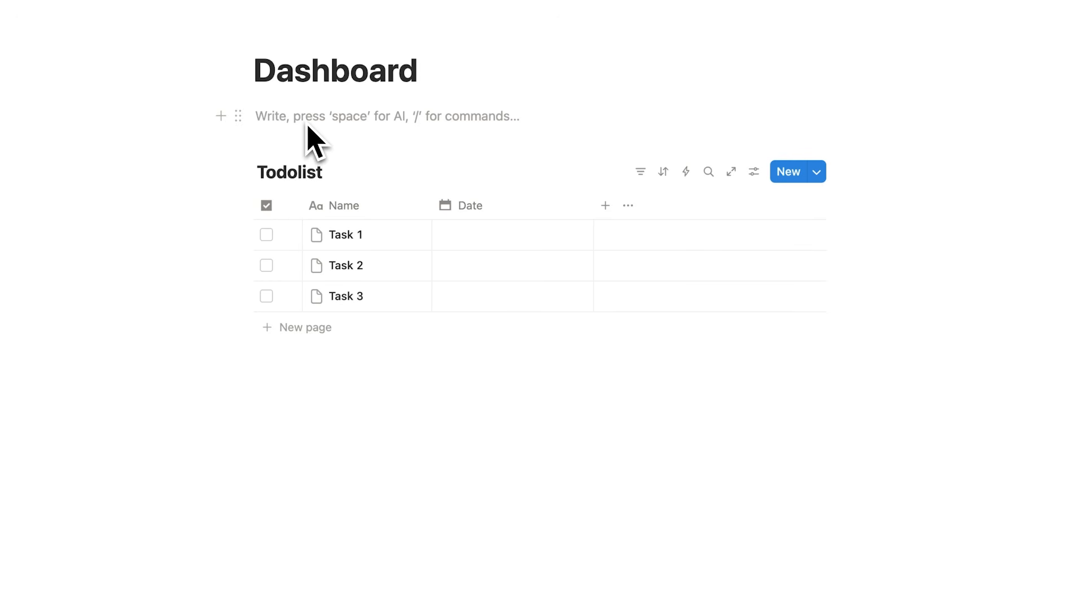
# - Insert a calendar database above the table, linked to the existing Todolist data source with a new calendar view
pyautogui.write('/calendar')
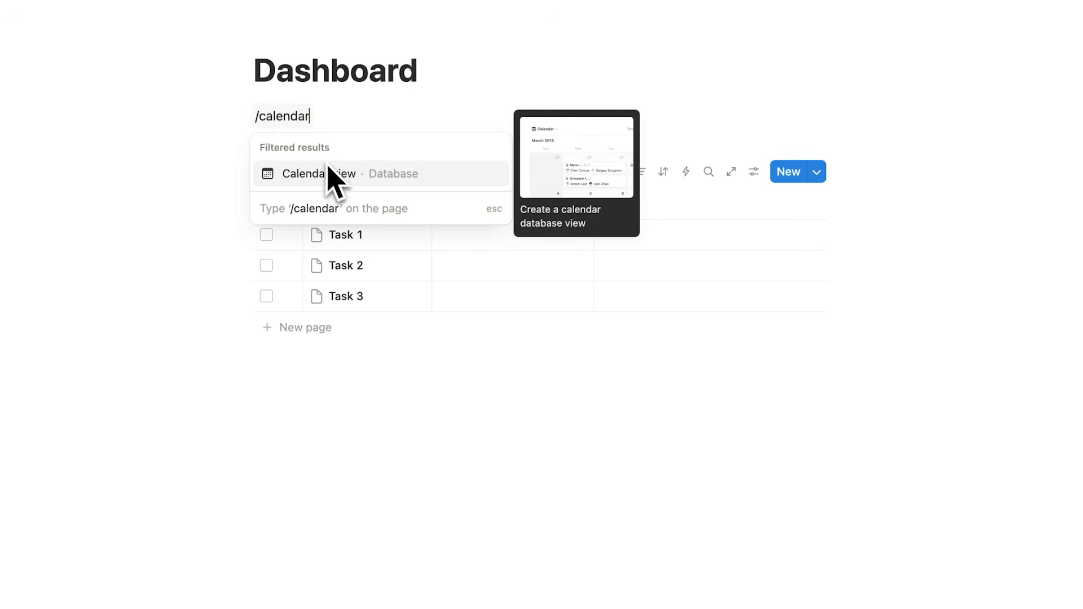
pyautogui.click(345, 179)
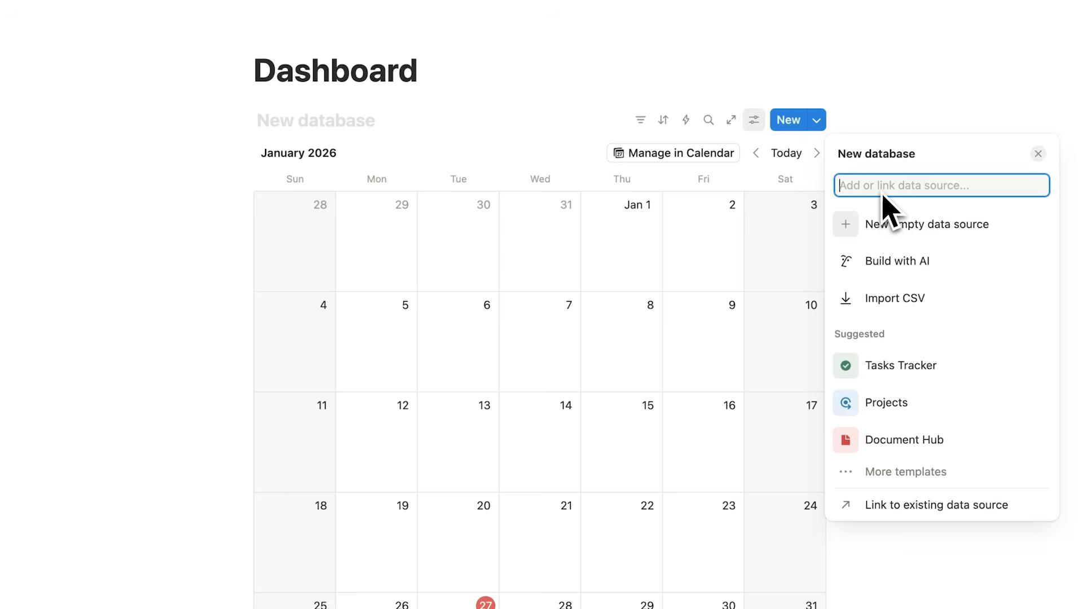
pyautogui.write('todolist')
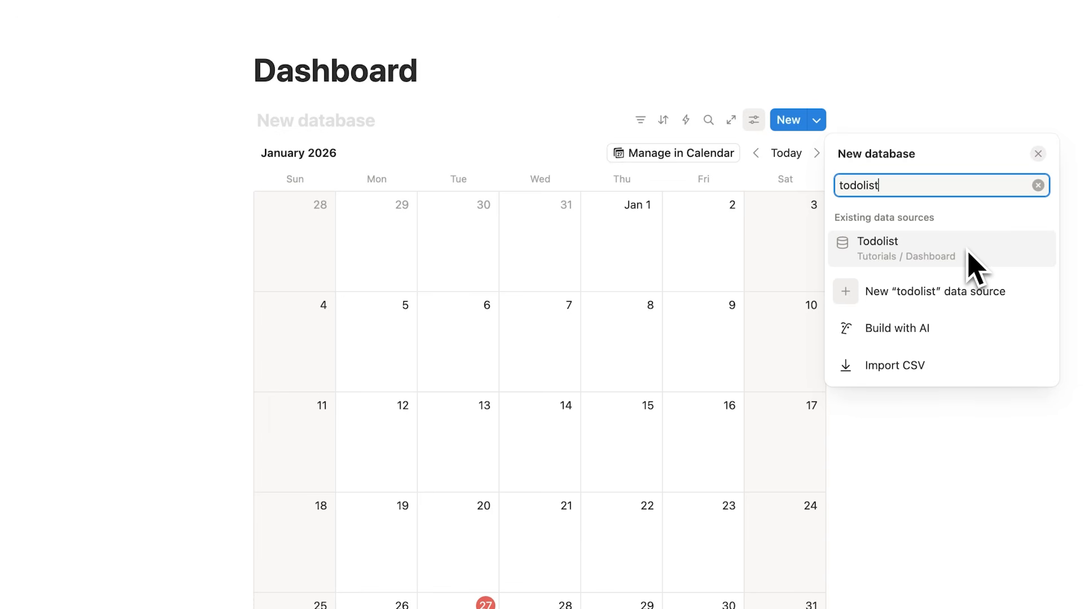
pyautogui.click(970, 250)
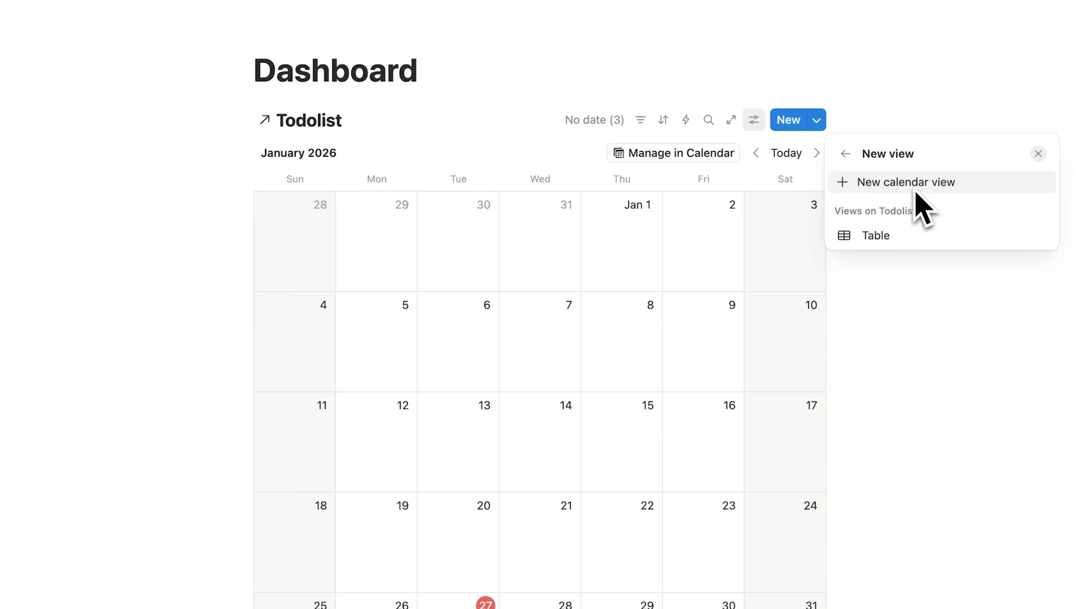
pyautogui.click(971, 192)
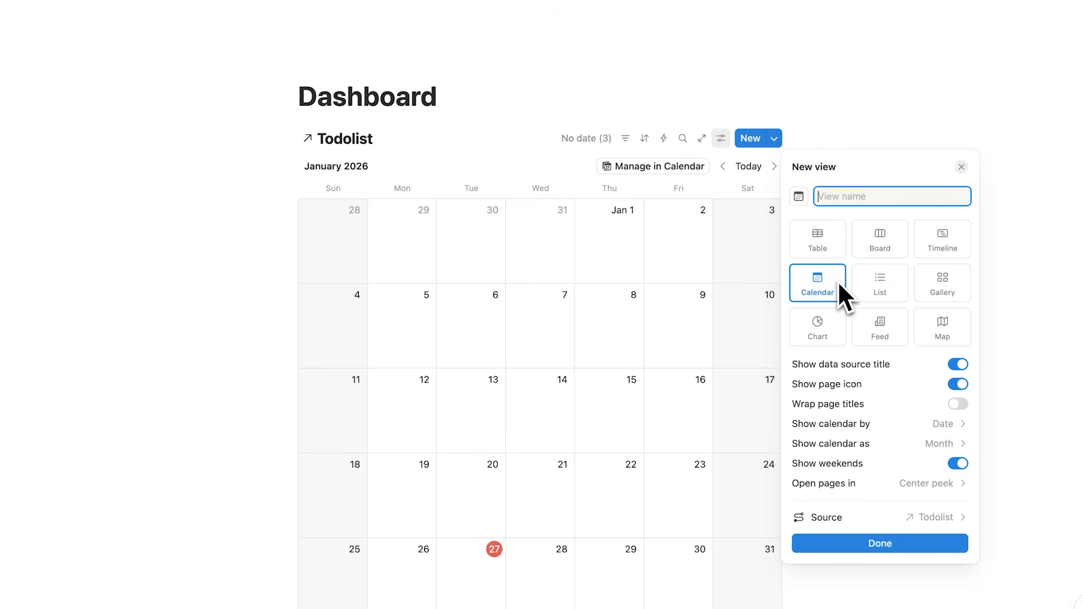
pyautogui.click(628, 288)
# - Examine the calendar and table together, and review the layout options in the calendar's view settings
pyautogui.scroll(-5, 624, 292)
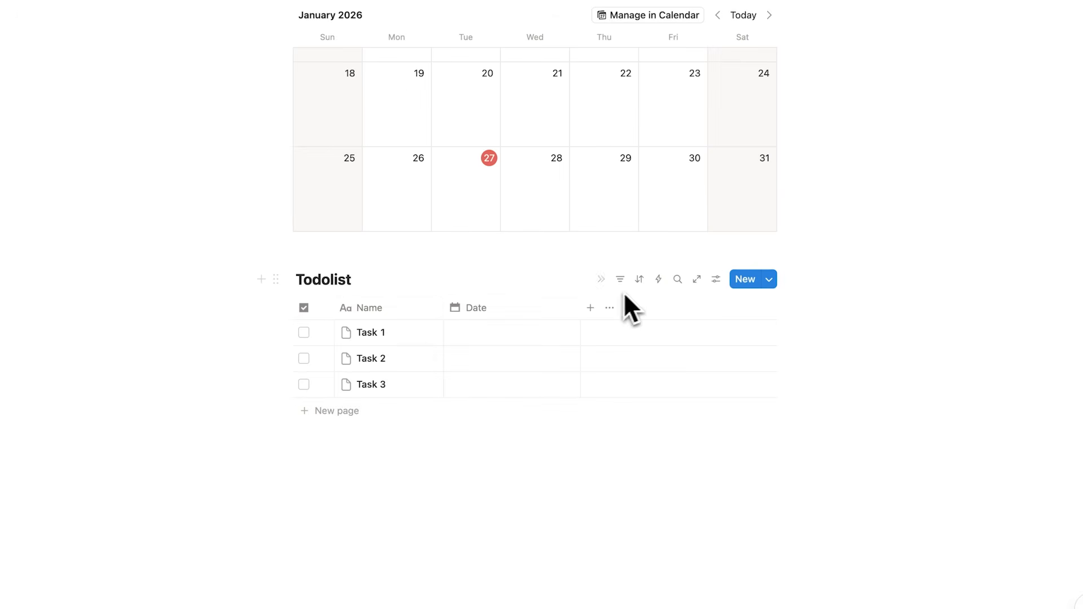
pyautogui.scroll(7, 429, 338)
pyautogui.click(716, 139)
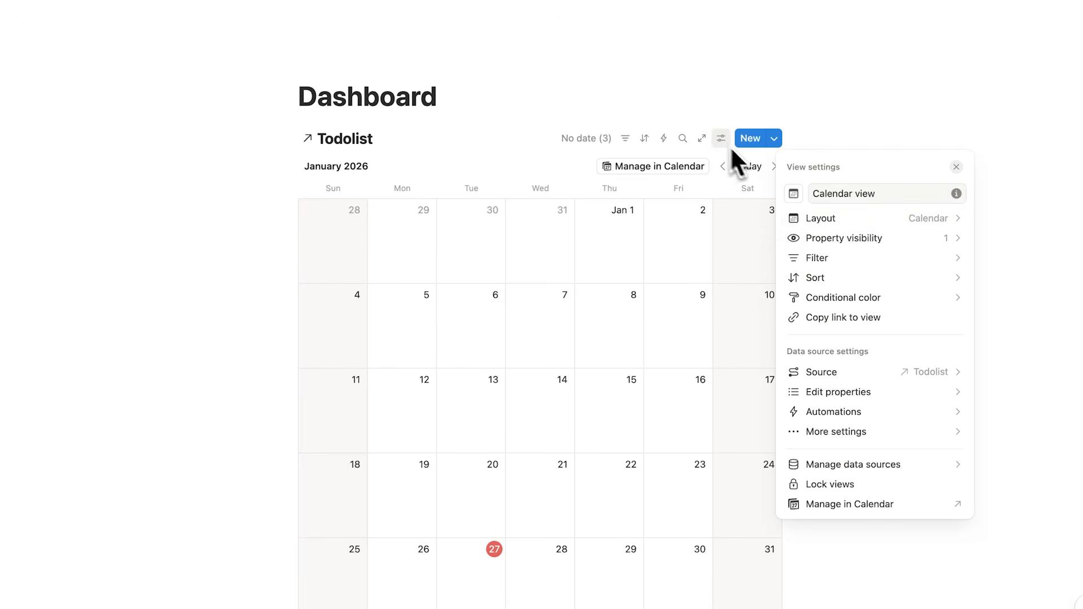
pyautogui.click(848, 220)
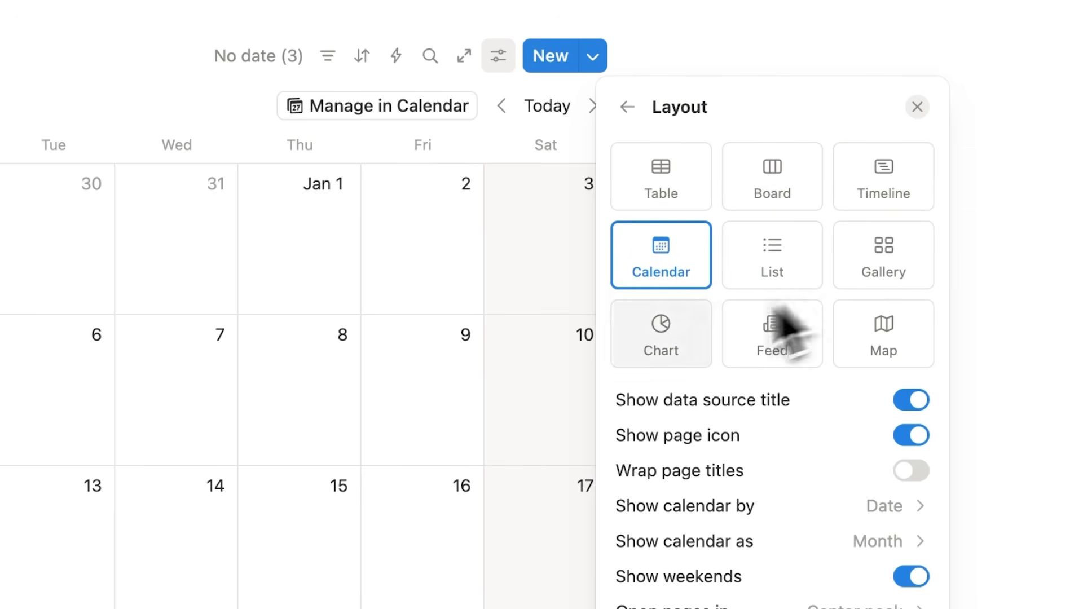
pyautogui.click(72, 135)
# - Change the linked Todolist calendar's layout to show one week instead of a month
pyautogui.scroll(-7, 414, 228)
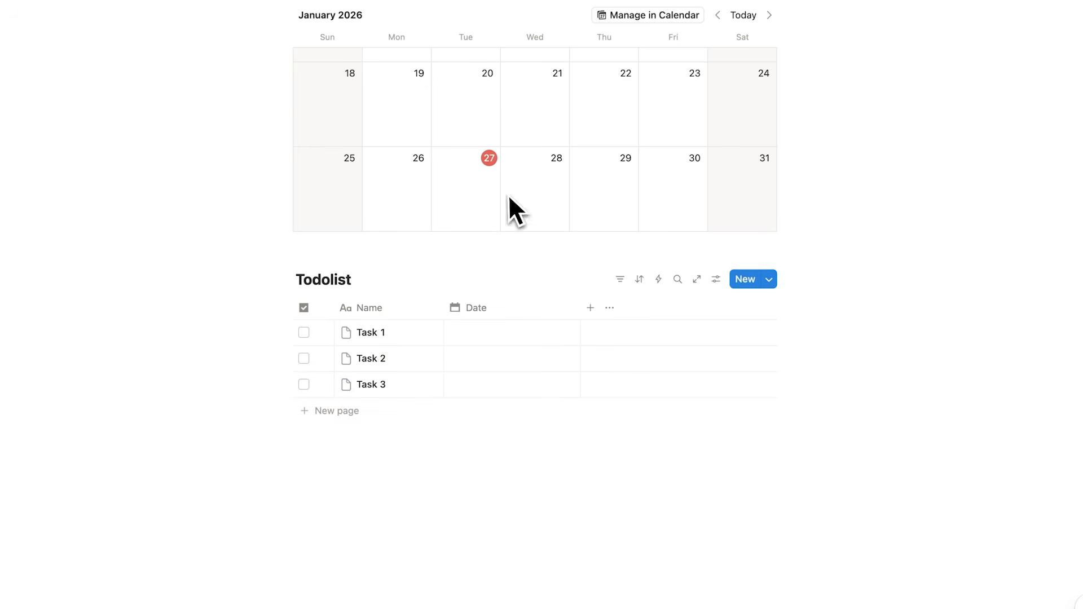
pyautogui.scroll(7, 423, 374)
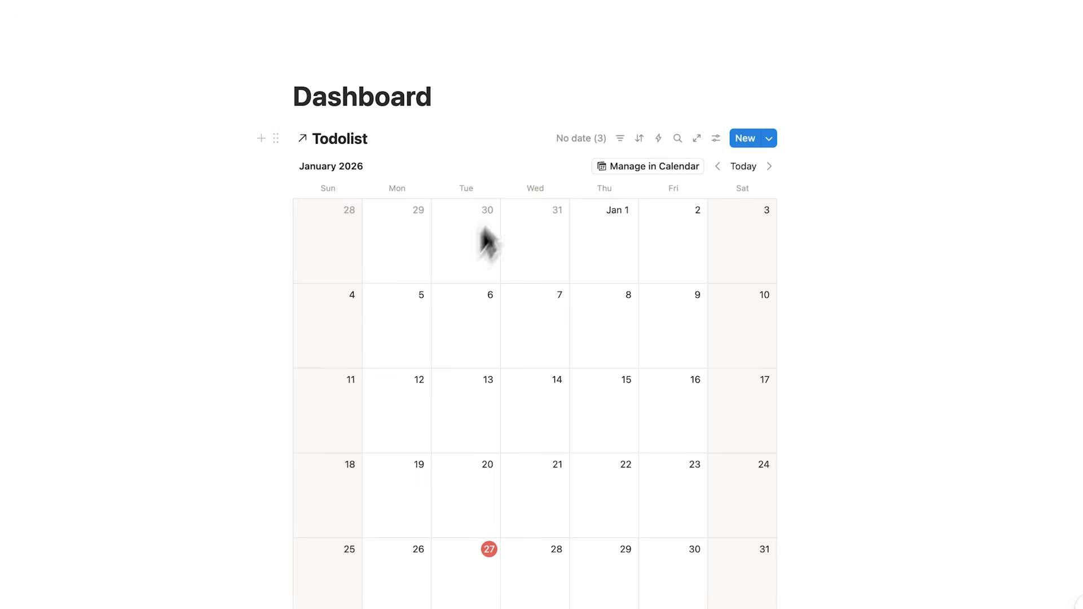
pyautogui.click(712, 137)
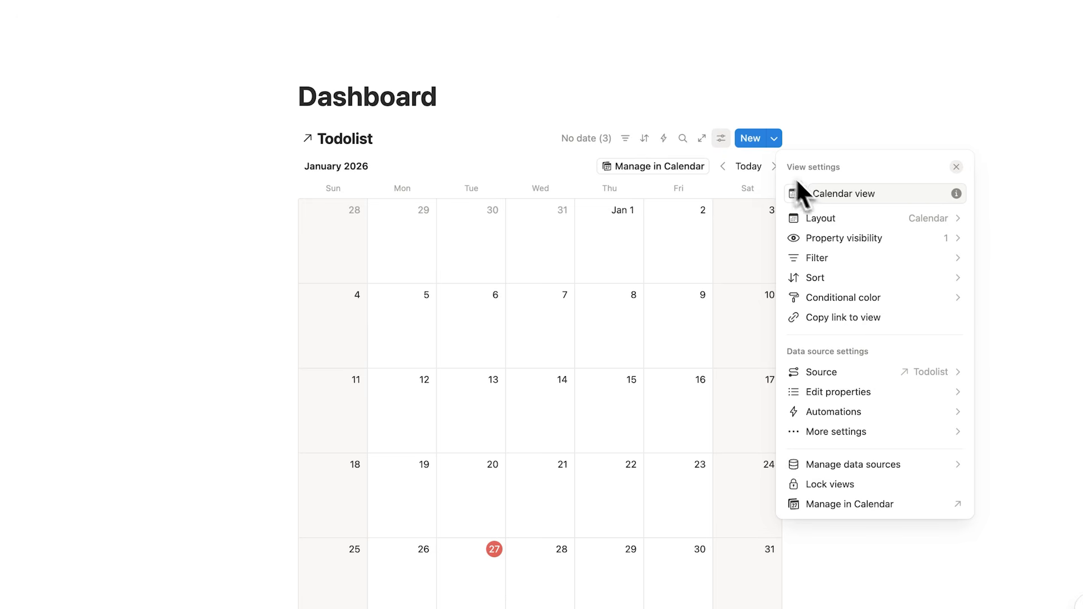
pyautogui.click(846, 218)
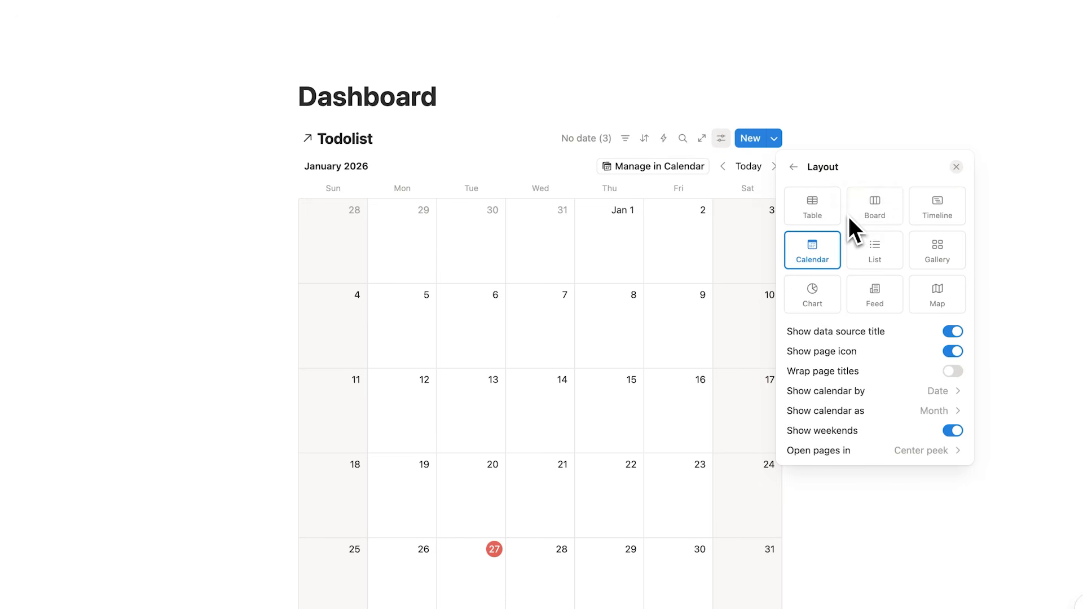
pyautogui.click(879, 413)
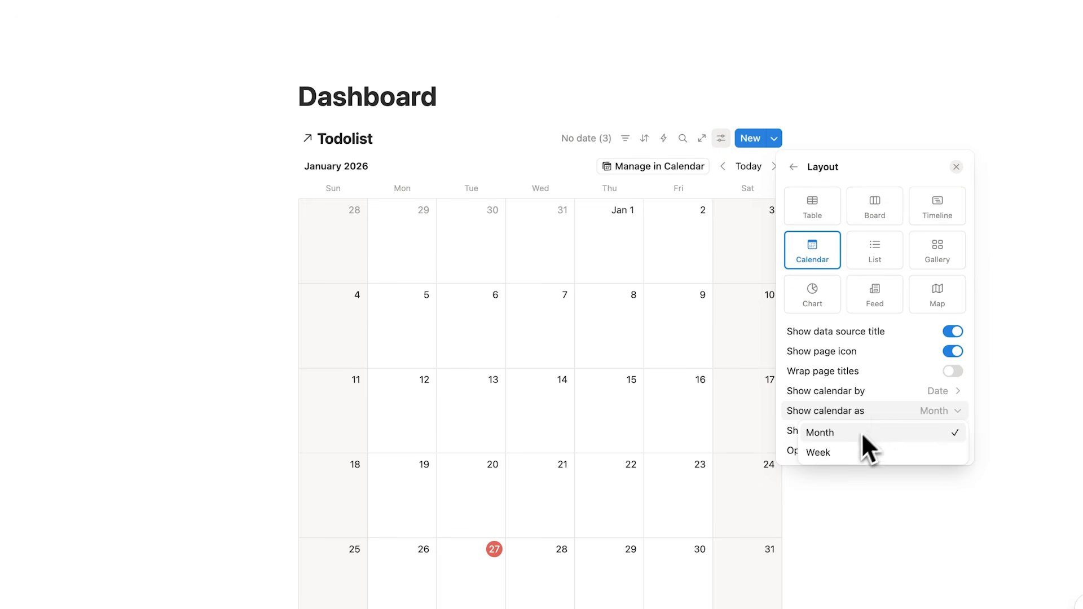
pyautogui.click(849, 452)
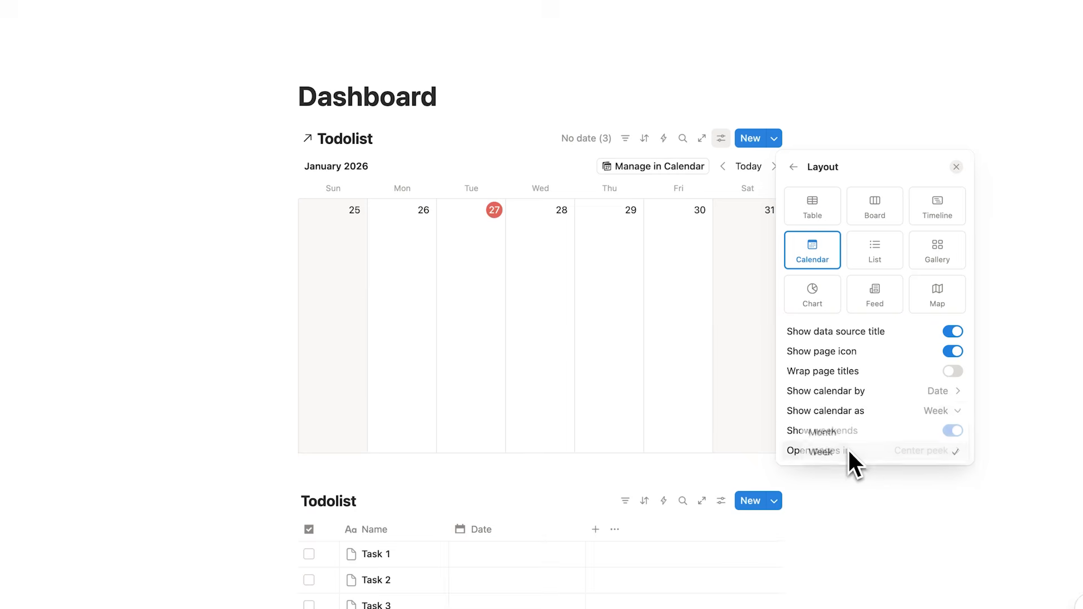
pyautogui.click(662, 342)
pyautogui.scroll(-1, 365, 271)
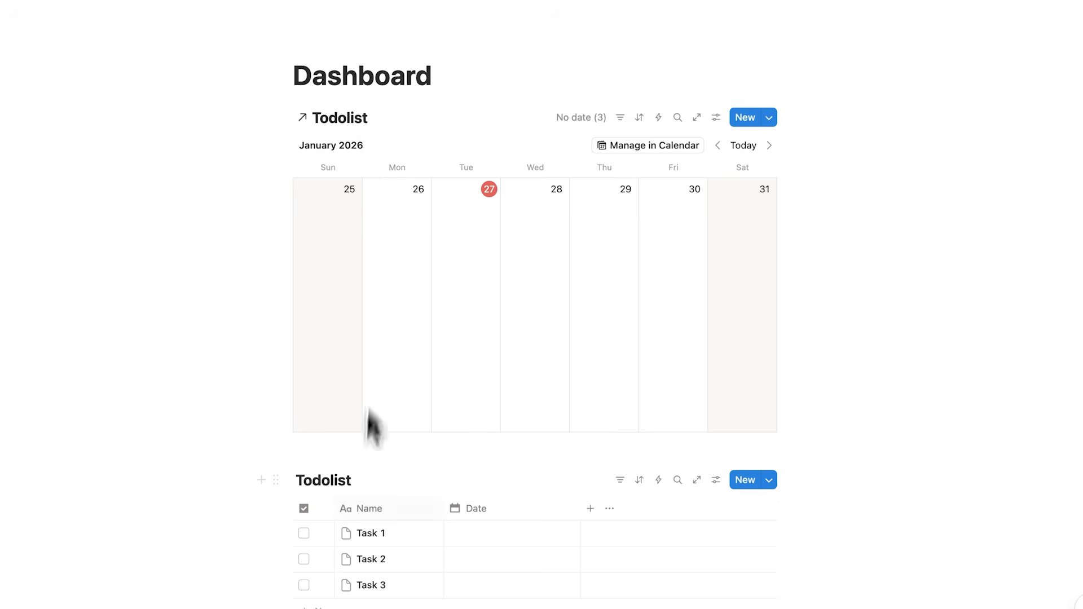
pyautogui.scroll(1, 316, 271)
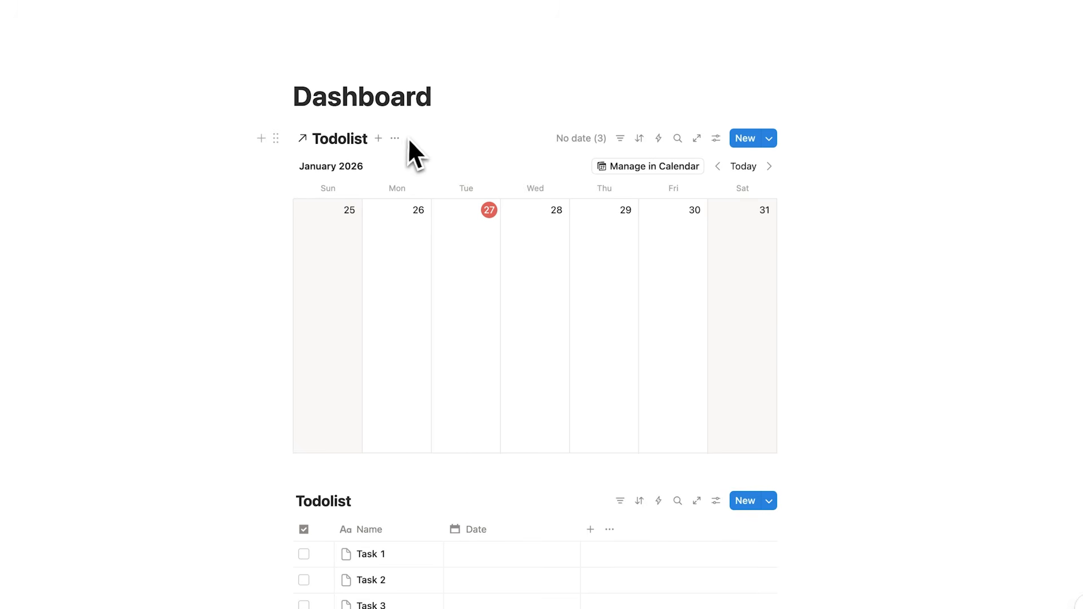
# - Set Task 1's date to January 27, 2026 in the Todolist table
pyautogui.scroll(-5, 411, 139)
pyautogui.click(485, 334)
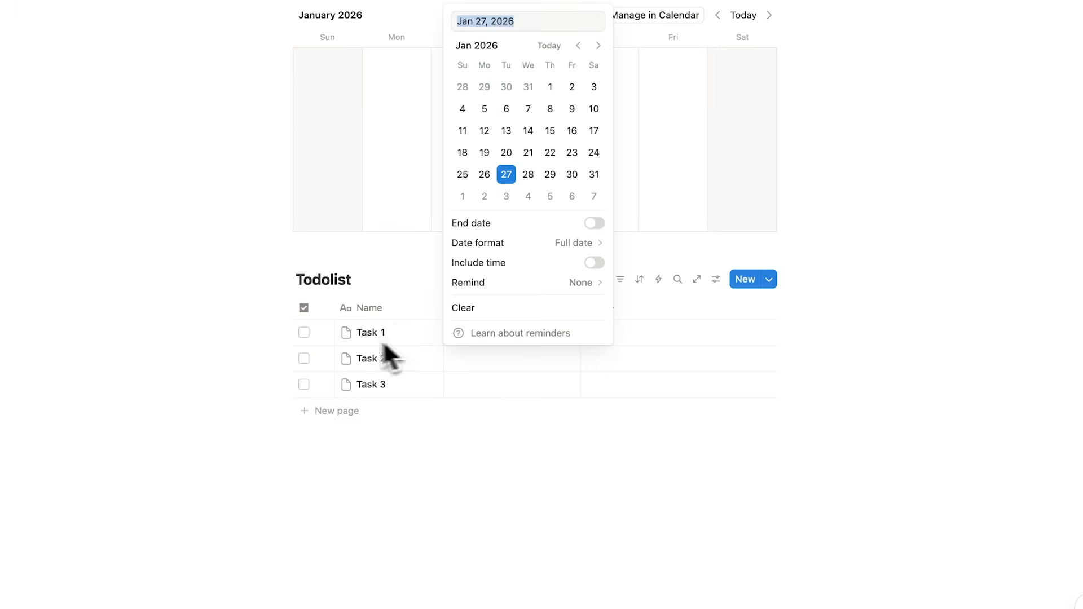
pyautogui.click(506, 175)
pyautogui.click(367, 185)
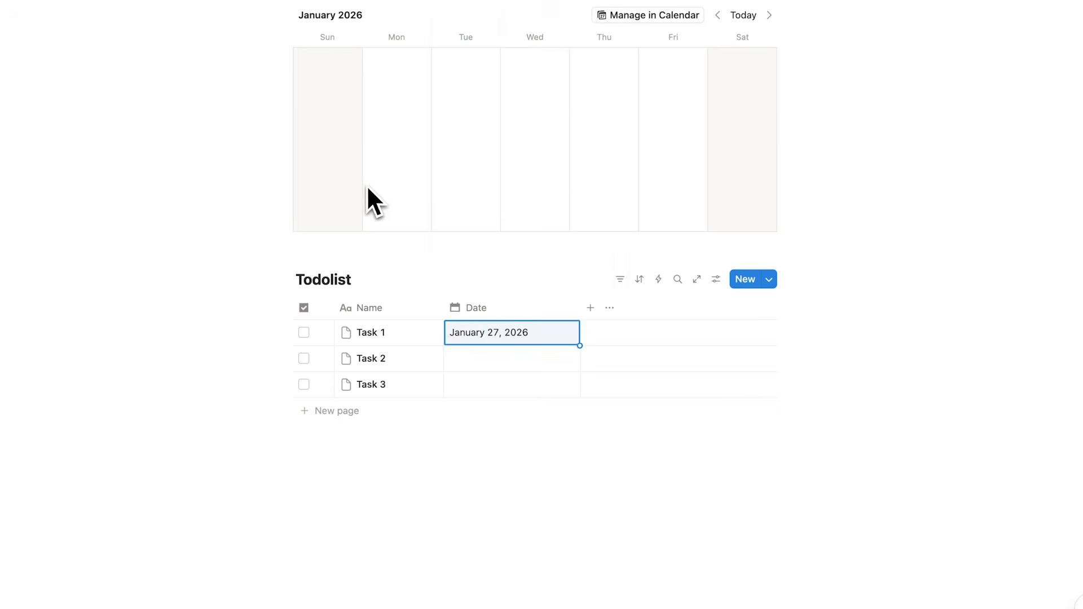
pyautogui.scroll(8, 367, 185)
# - Set Task 2's date to January 28, 2026 in the Todolist table
pyautogui.press('Down')
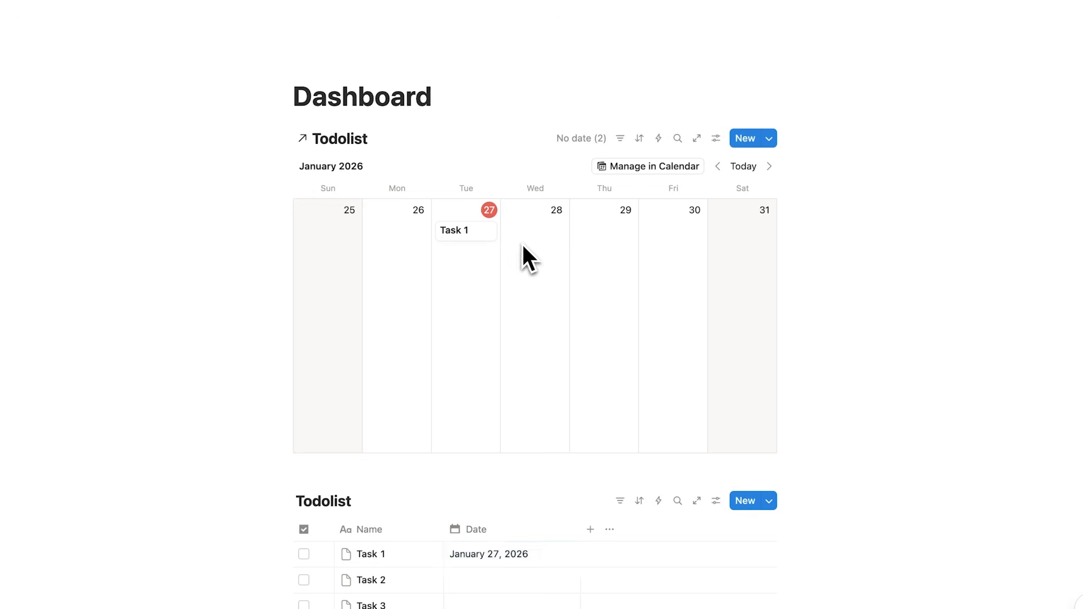
pyautogui.press('Return')
pyautogui.click(530, 204)
pyautogui.click(381, 181)
pyautogui.scroll(5, 380, 180)
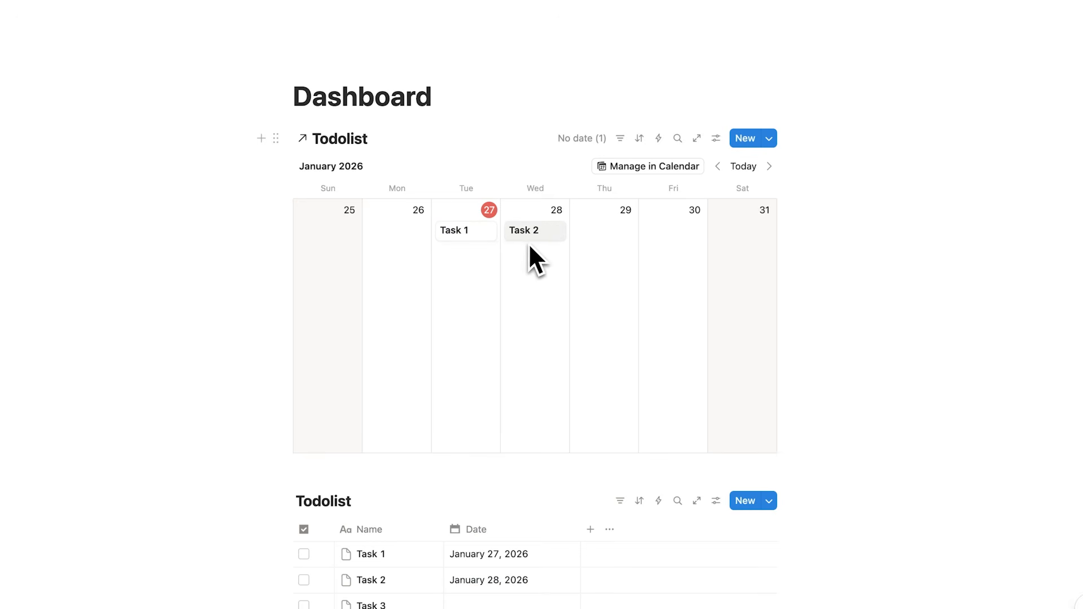
# - Show the checkbox property on the calendar cards and mark Task 1 as done in the calendar
pyautogui.click(716, 139)
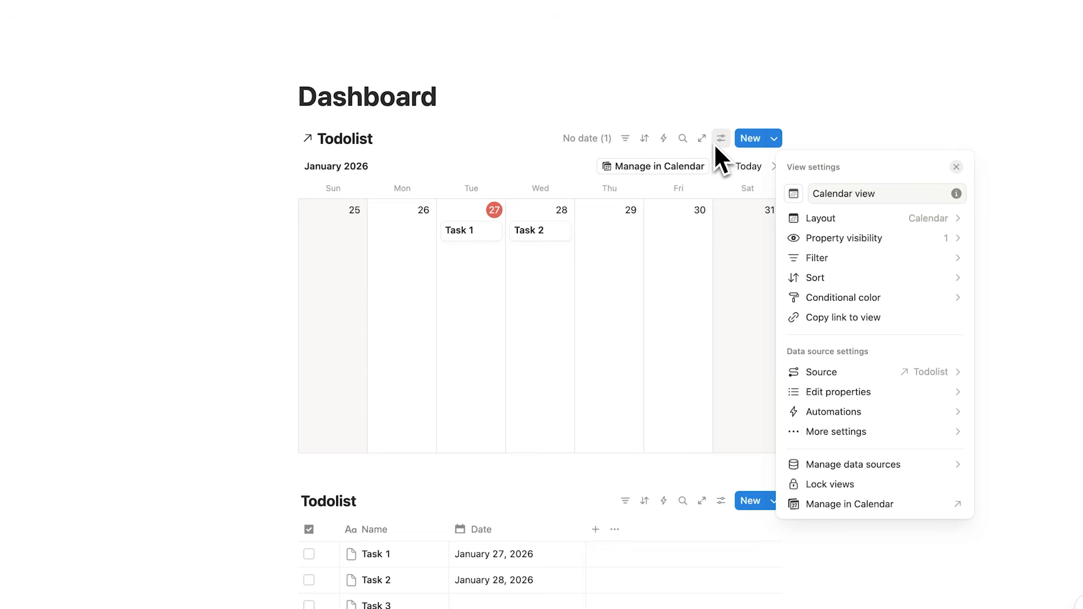
pyautogui.click(842, 234)
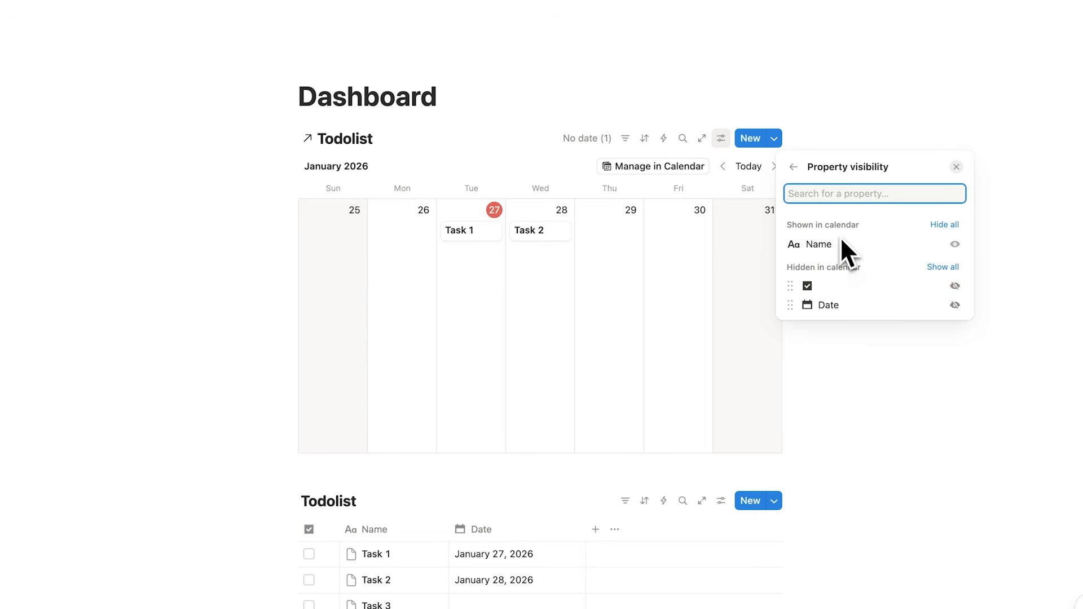
pyautogui.click(955, 286)
pyautogui.click(597, 299)
pyautogui.click(445, 248)
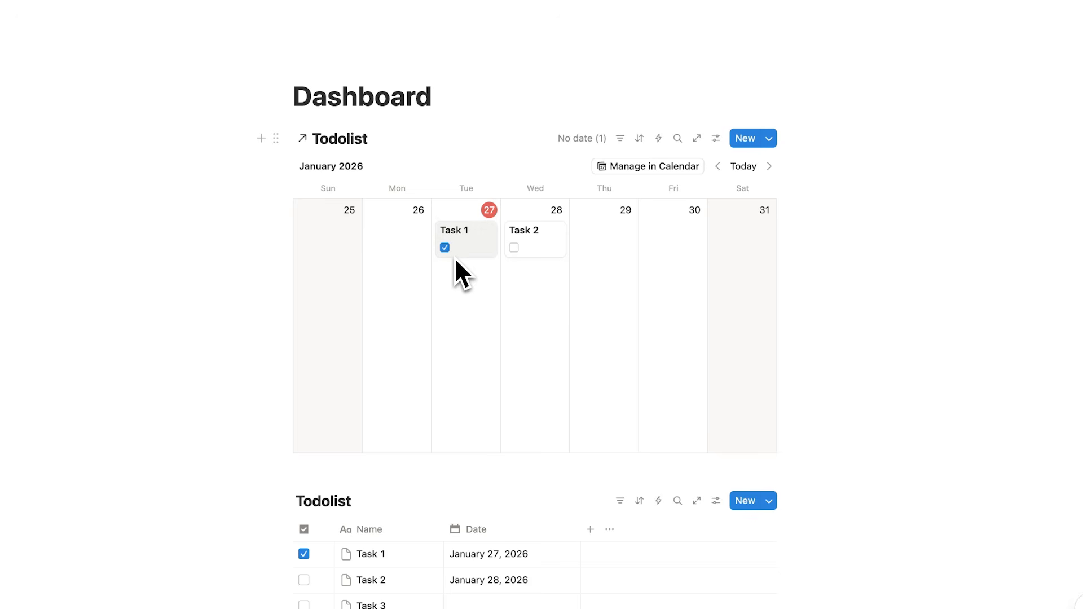
# - Compare the checkbox states and dates of the tasks between the weekly calendar and the Todolist table
pyautogui.scroll(-5, 455, 271)
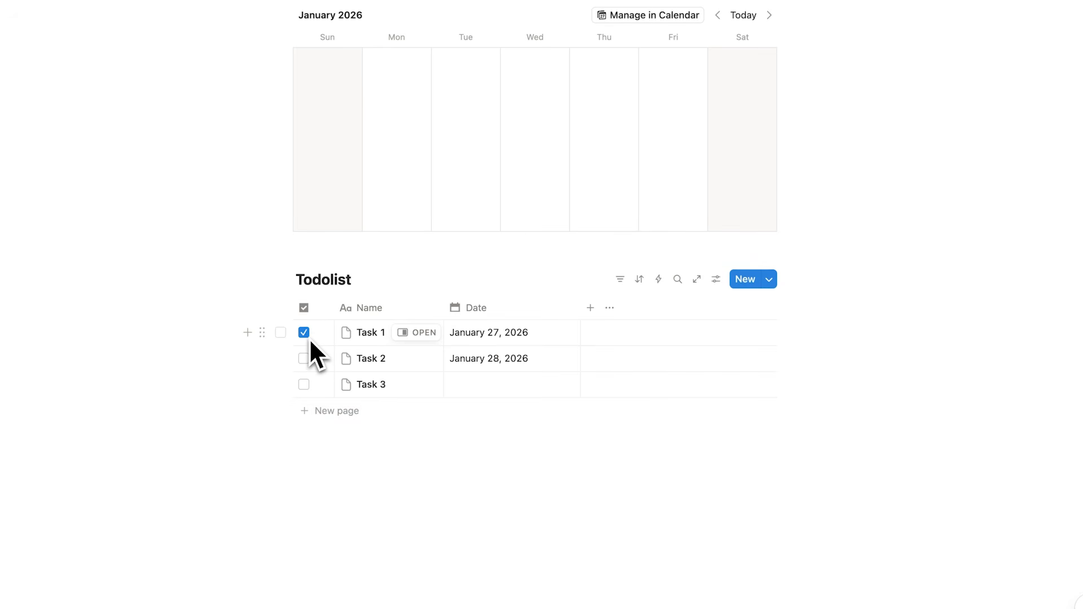
pyautogui.scroll(5, 338, 310)
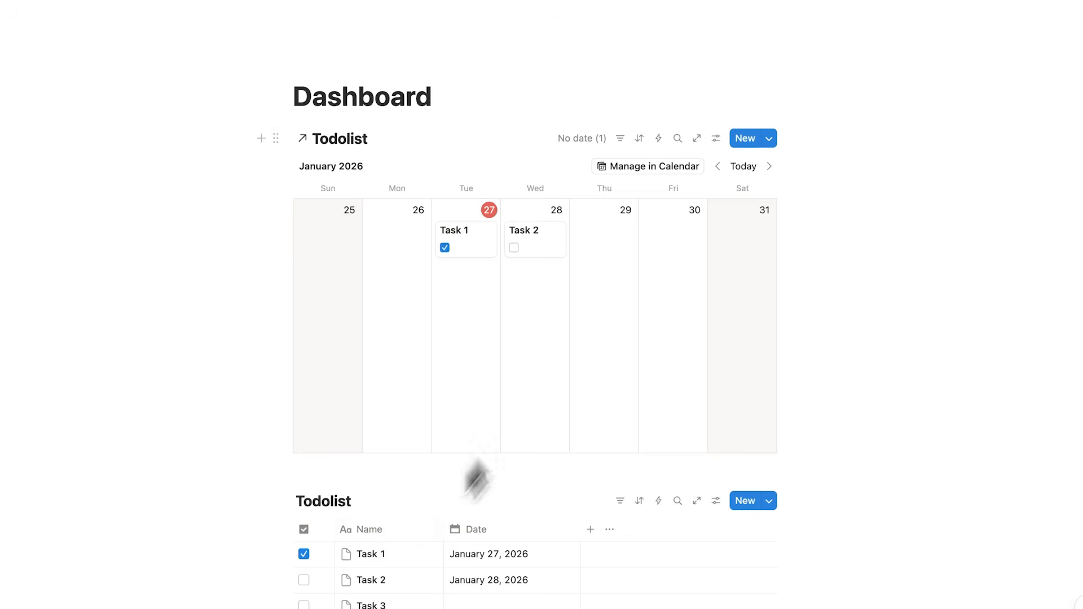
pyautogui.scroll(-3, 558, 386)
pyautogui.scroll(2, 496, 476)
pyautogui.moveTo(476, 182); pyautogui.dragTo(475, 183)
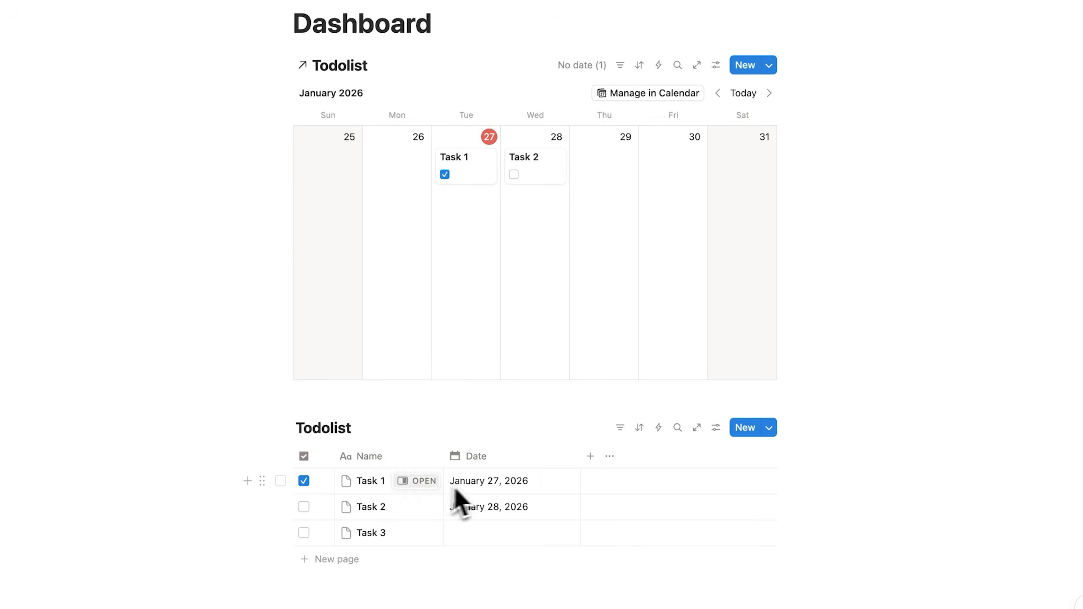
pyautogui.scroll(1, 520, 484)
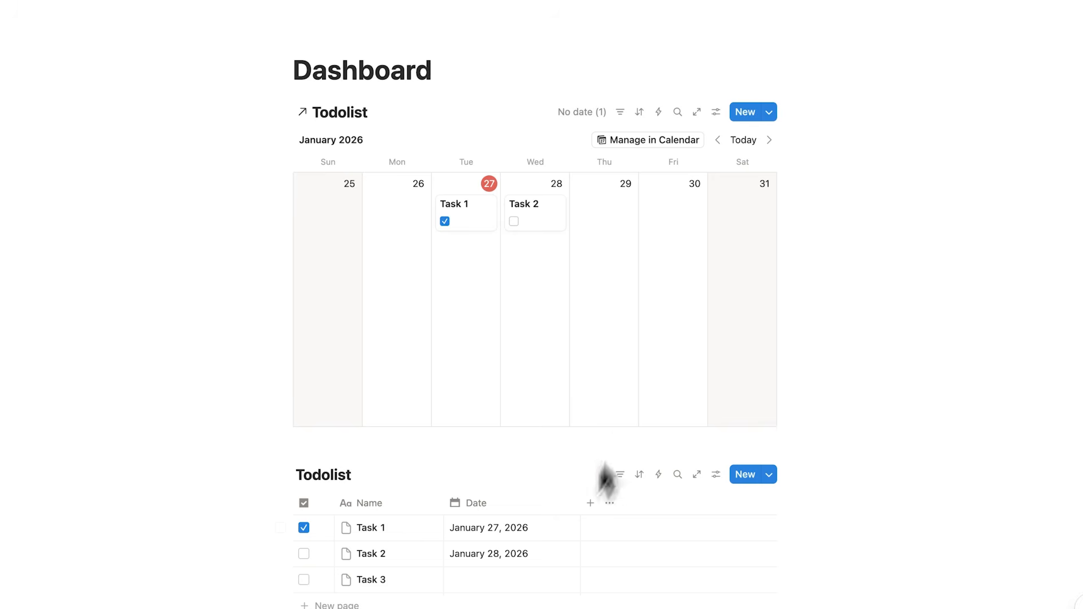
pyautogui.scroll(-2, 525, 321)
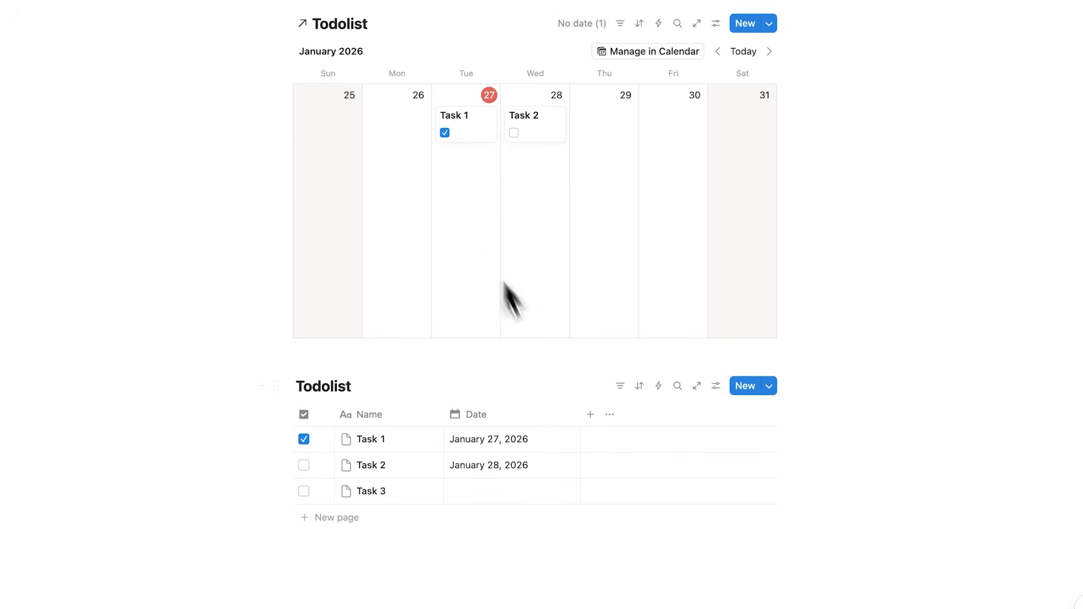
pyautogui.scroll(2, 516, 338)
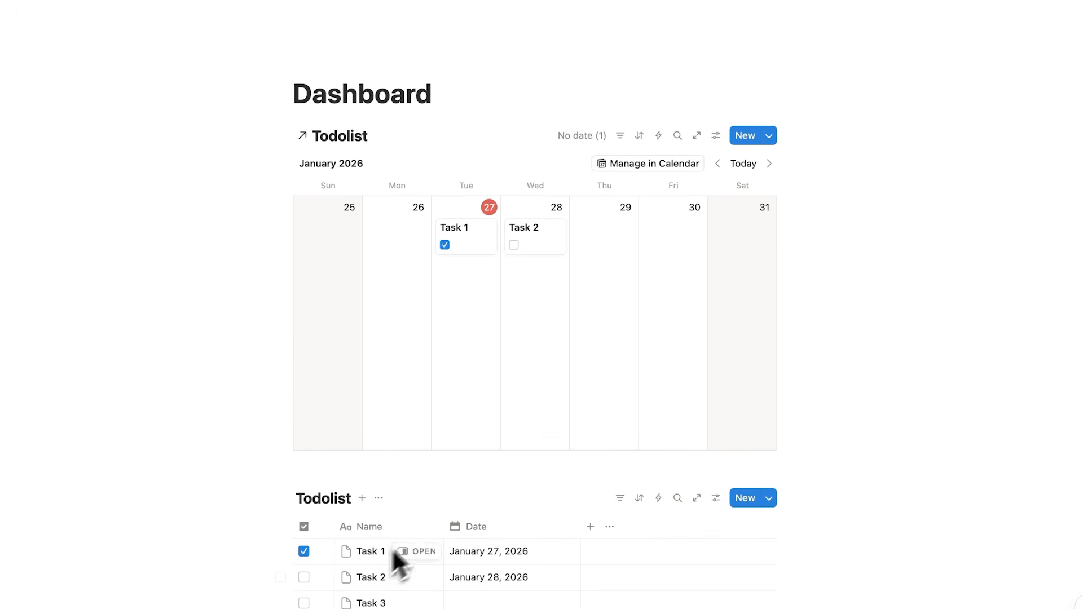
pyautogui.scroll(-1, 392, 217)
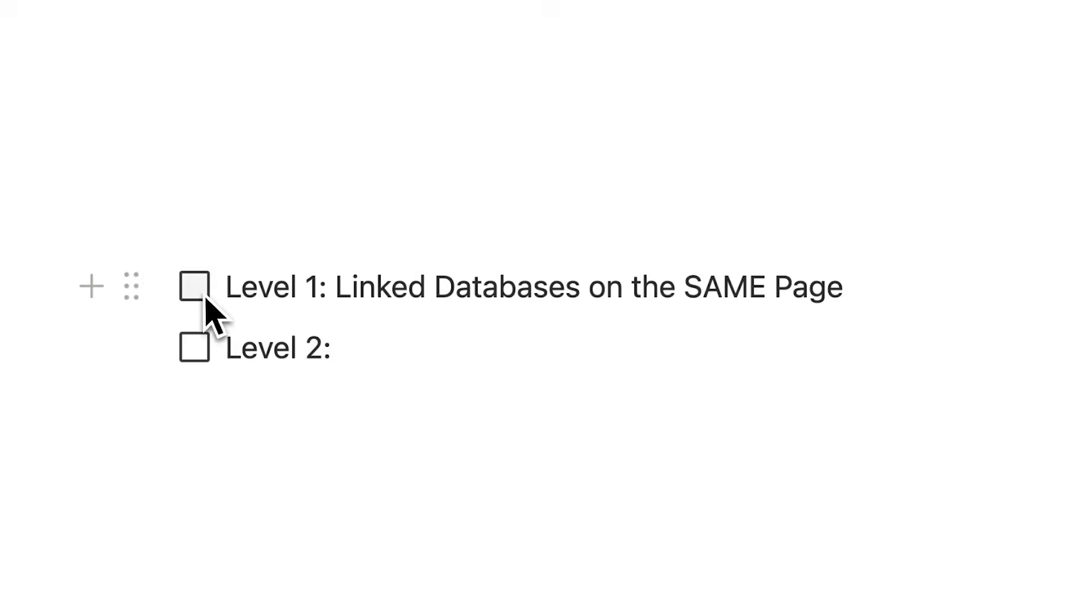
# - Check off the Level 1 item in the levels checklist and enter "Linked Databases inside of Tem" as the Level 2 title
pyautogui.click(199, 289)
pyautogui.write('Linked Databases inside of Tem')
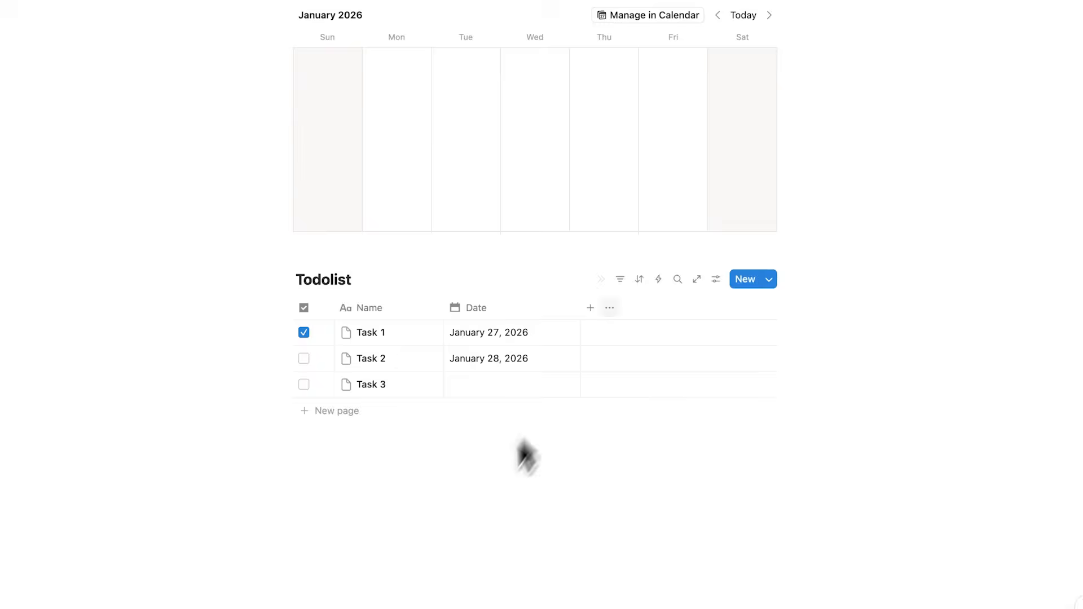
# - Insert a gallery database below the Todolist table with a new empty data source and name it Projects
pyautogui.click(480, 499)
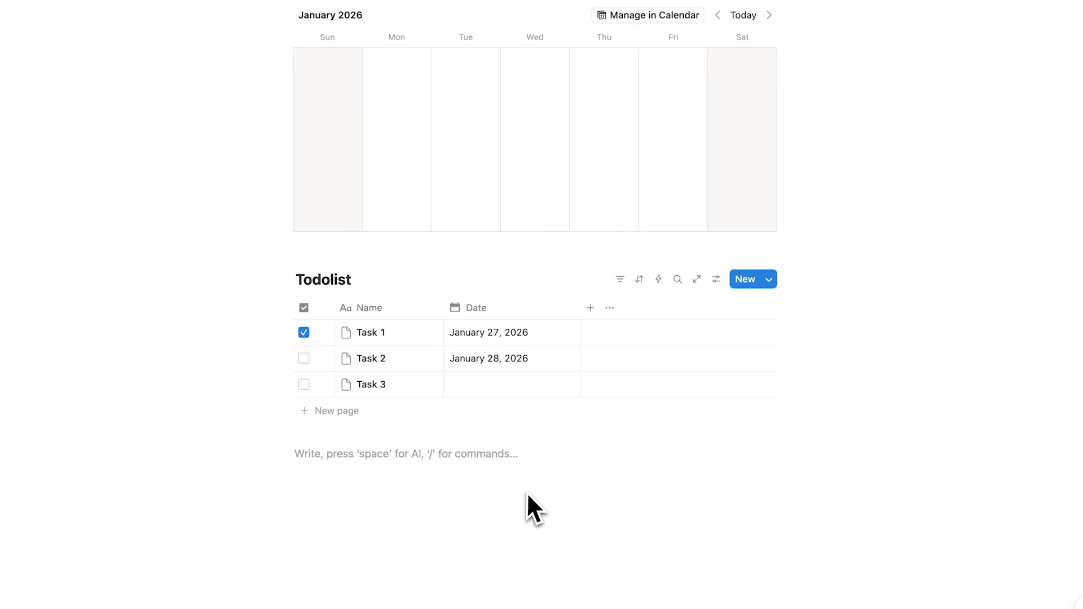
pyautogui.press('Return')
pyautogui.write('/gallery')
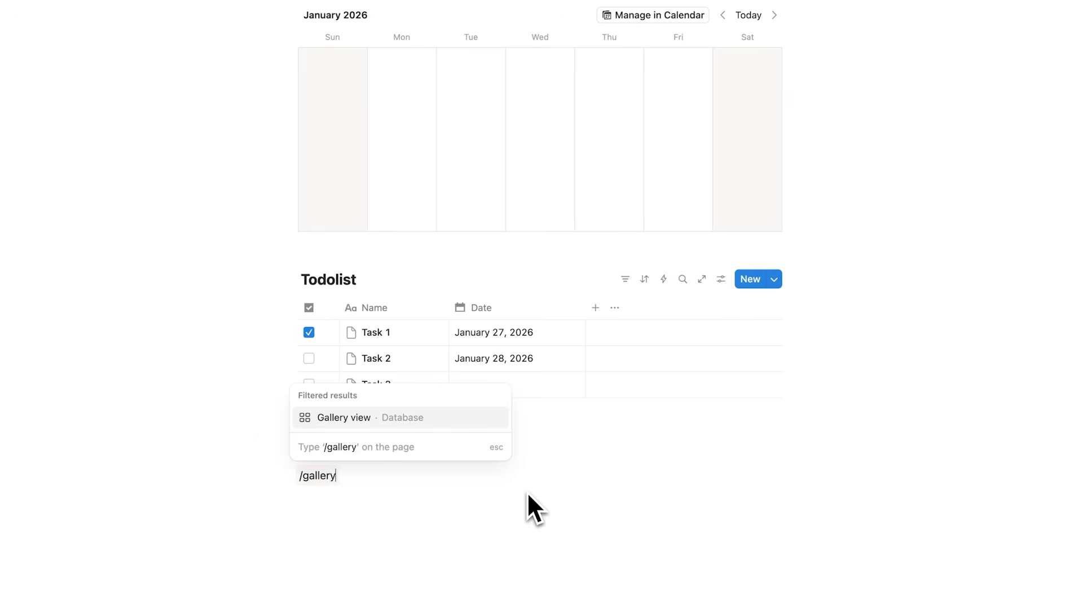
pyautogui.click(374, 420)
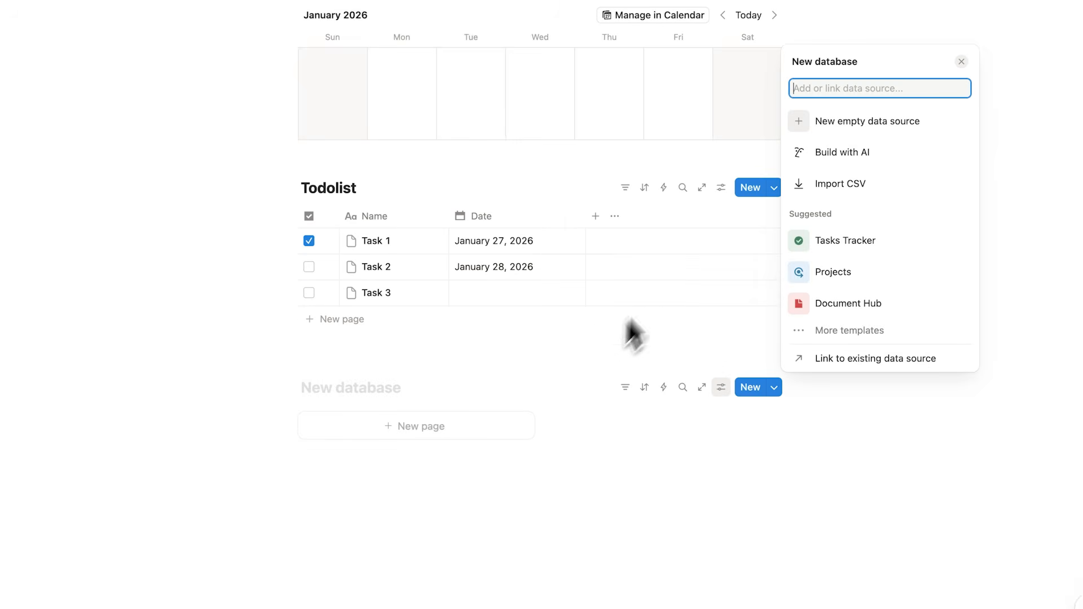
pyautogui.click(803, 119)
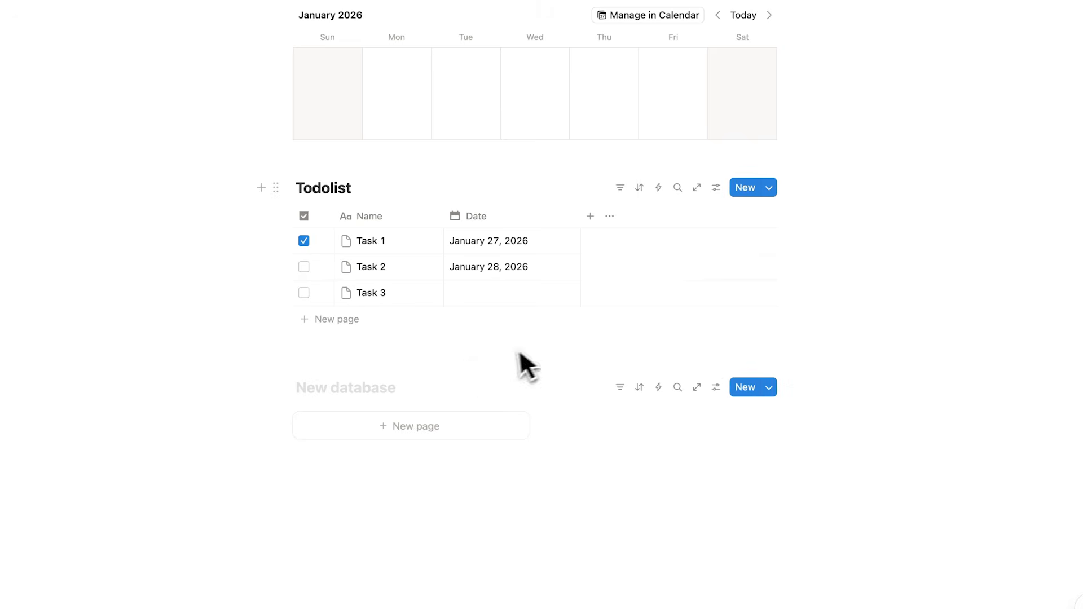
pyautogui.write('Projects')
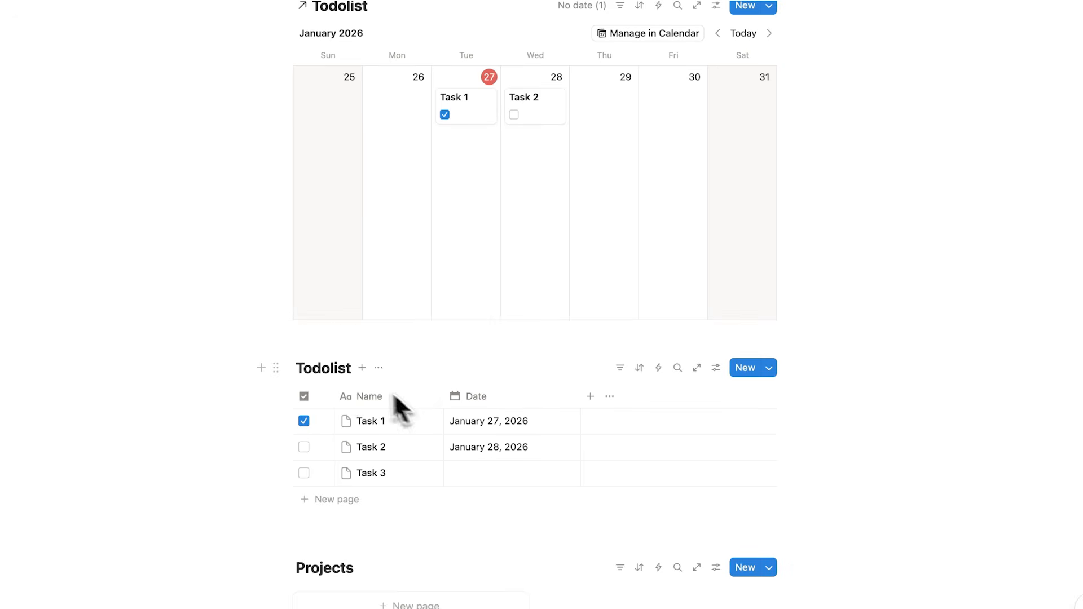
# - Open the Project A page below the To do list on the plain-block dashboard for comparison with the Projects gallery
pyautogui.scroll(-4, 508, 449)
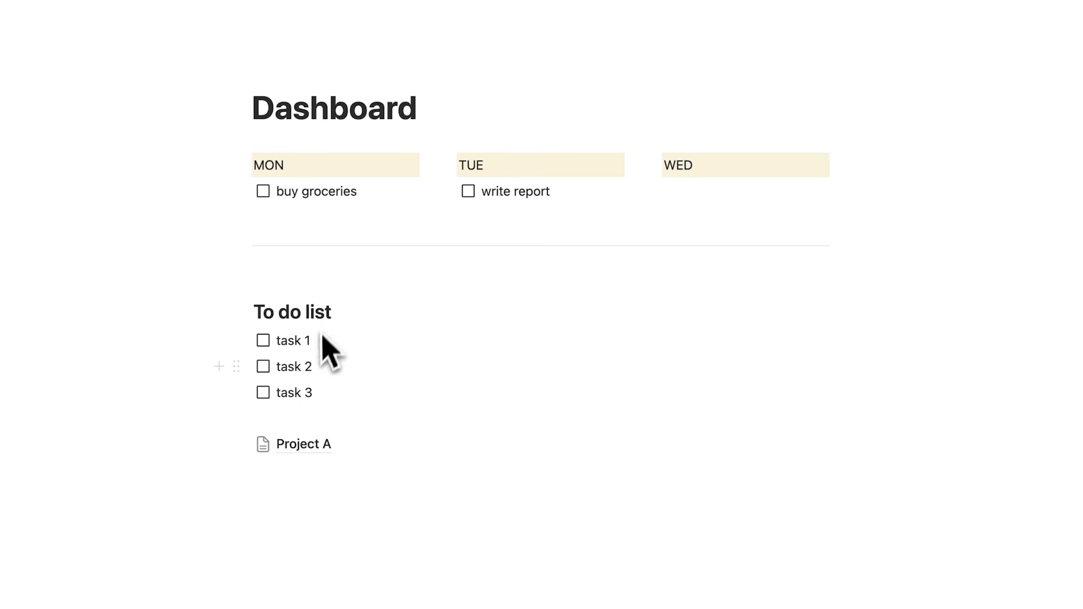
pyautogui.click(345, 450)
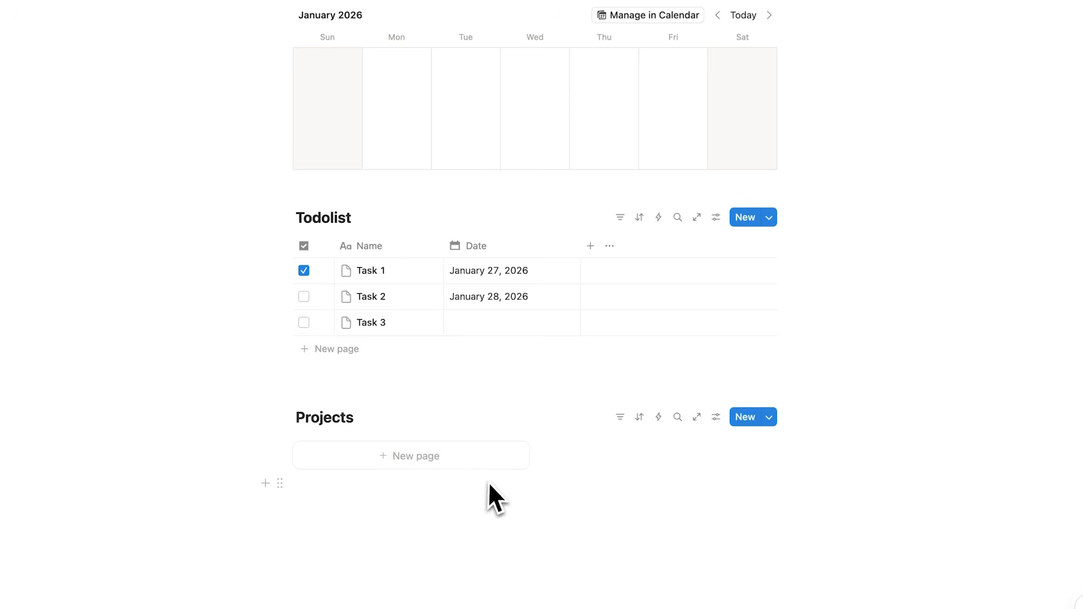
pyautogui.scroll(-1, 490, 483)
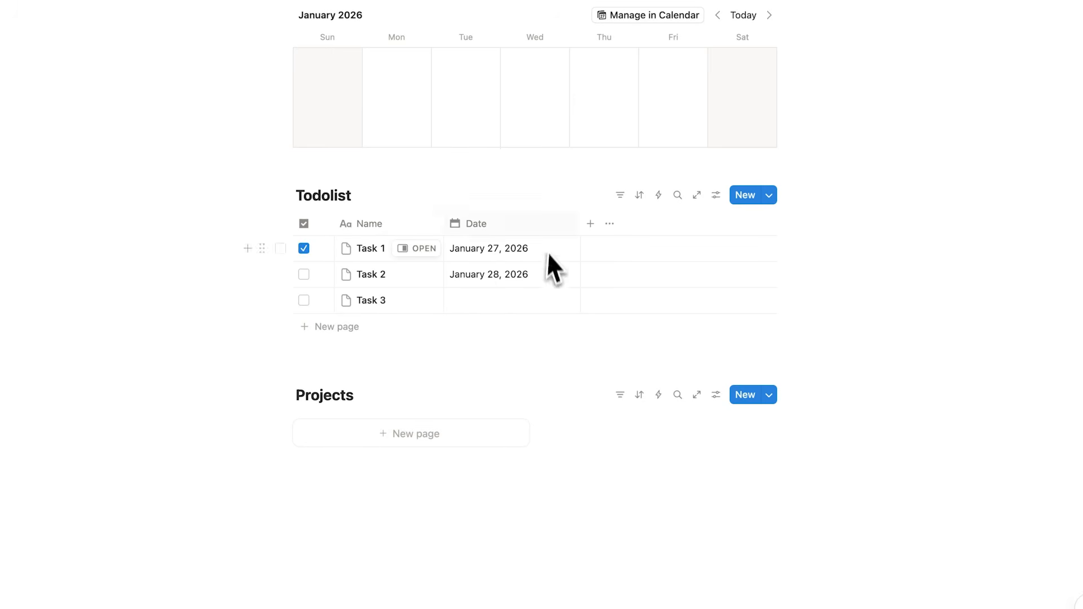
# - Review the page template options of the Projects database and close them
pyautogui.scroll(-5, 488, 184)
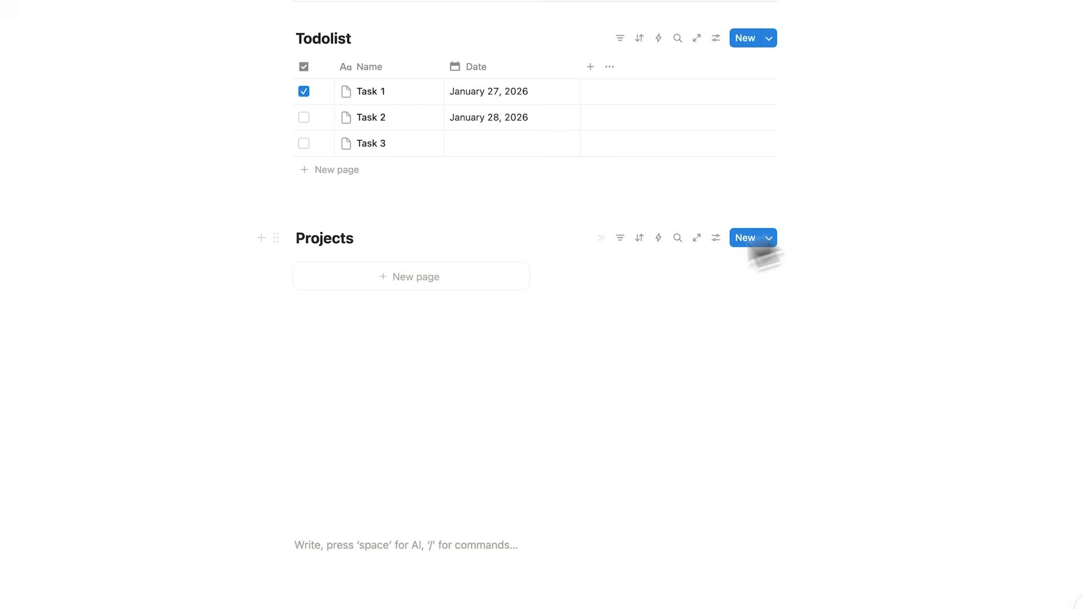
pyautogui.click(769, 239)
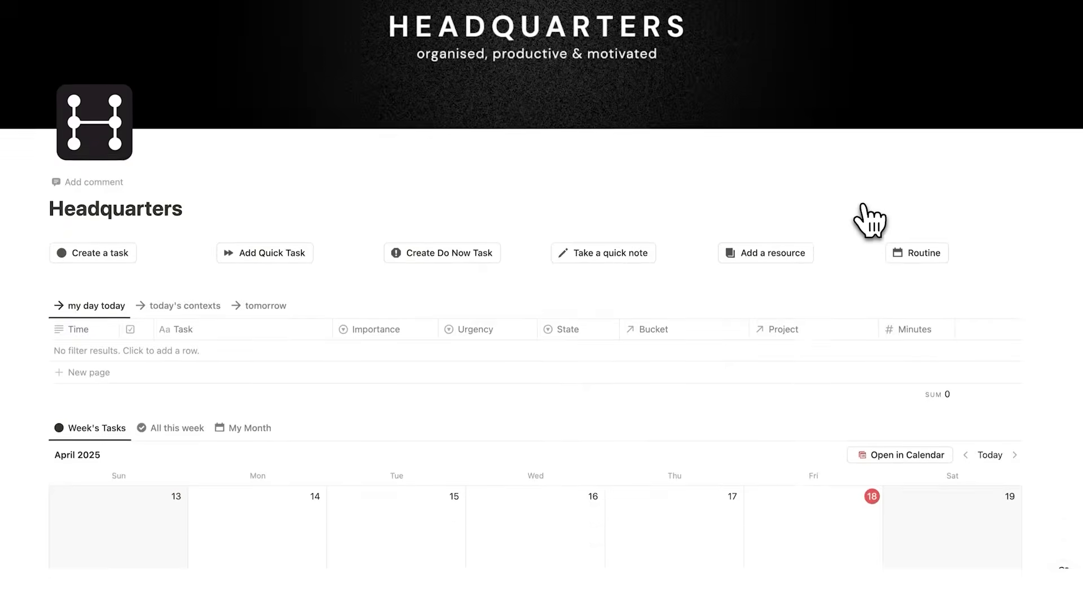
pyautogui.scroll(-8, 869, 220)
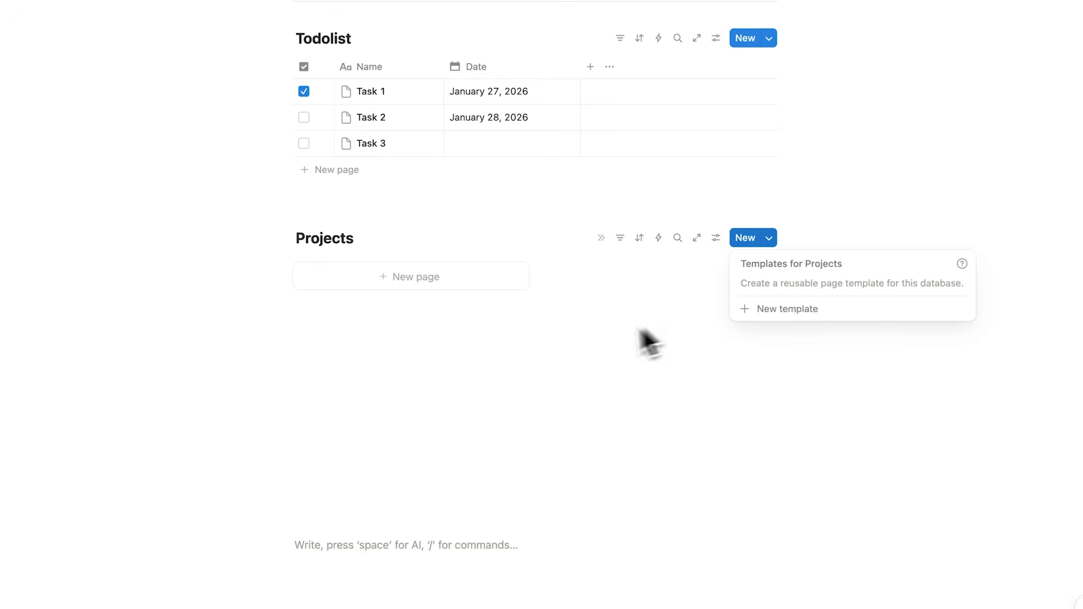
pyautogui.click(573, 346)
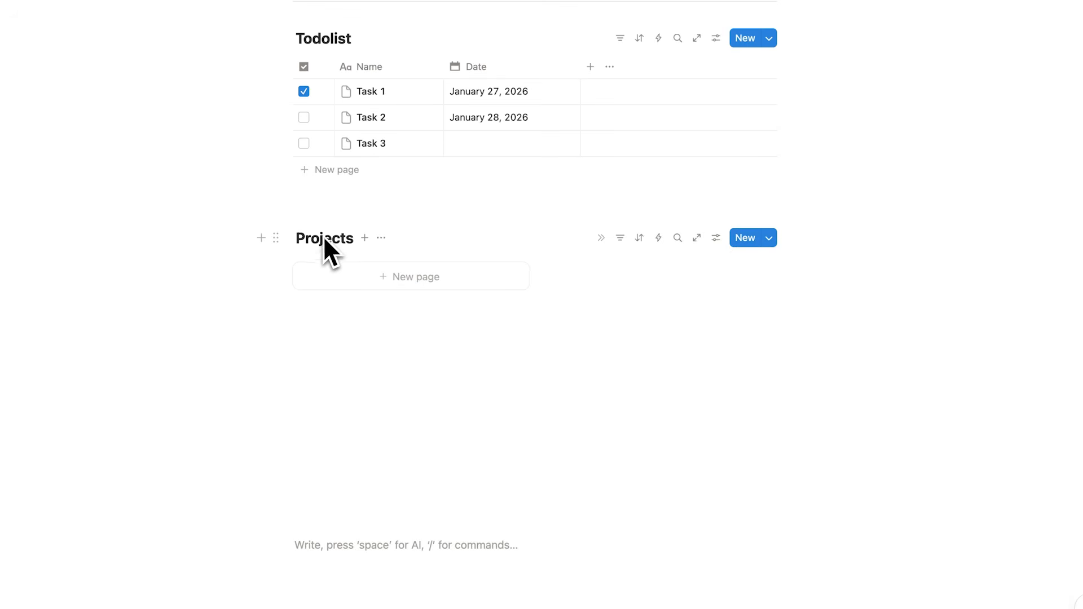
# - Check the Todolist's page template options and look over the dashboard's calendar, Todolist and Projects sections
pyautogui.scroll(2, 323, 236)
pyautogui.click(770, 124)
pyautogui.click(770, 124)
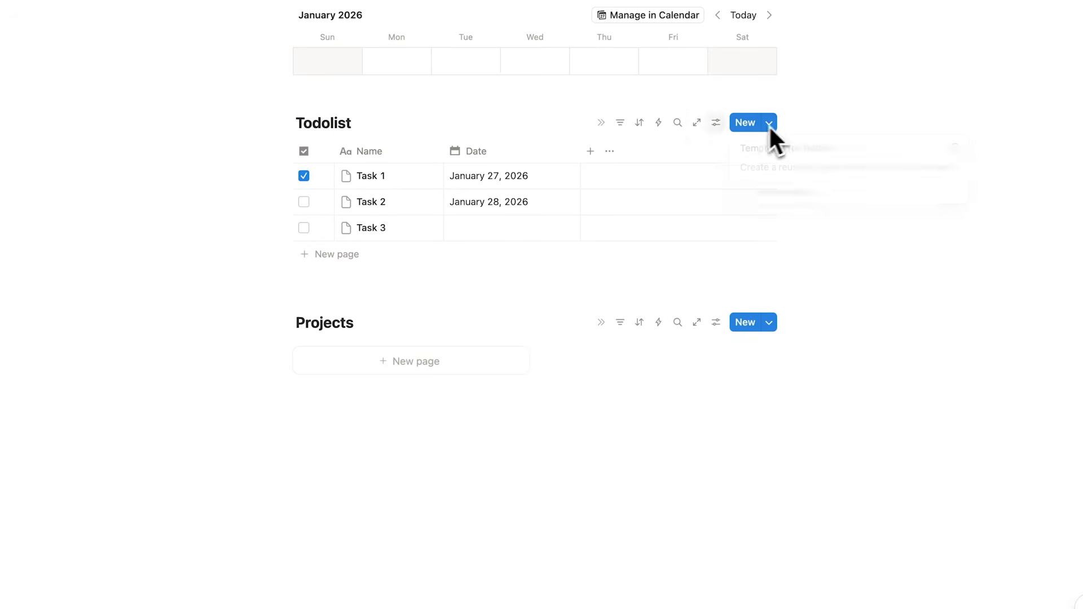
pyautogui.scroll(-2, 340, 206)
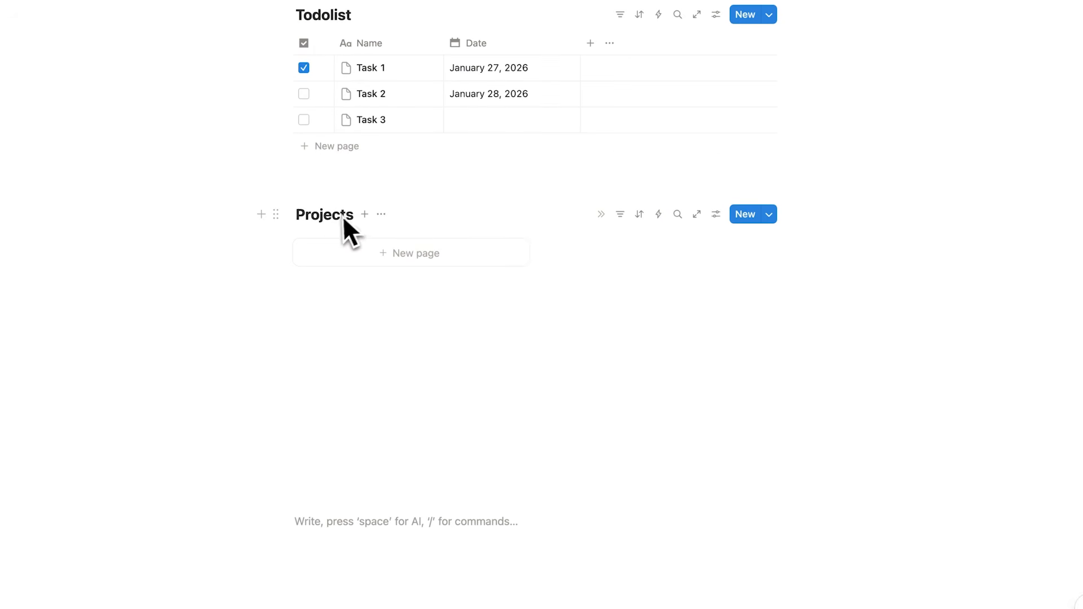
pyautogui.scroll(3, 340, 232)
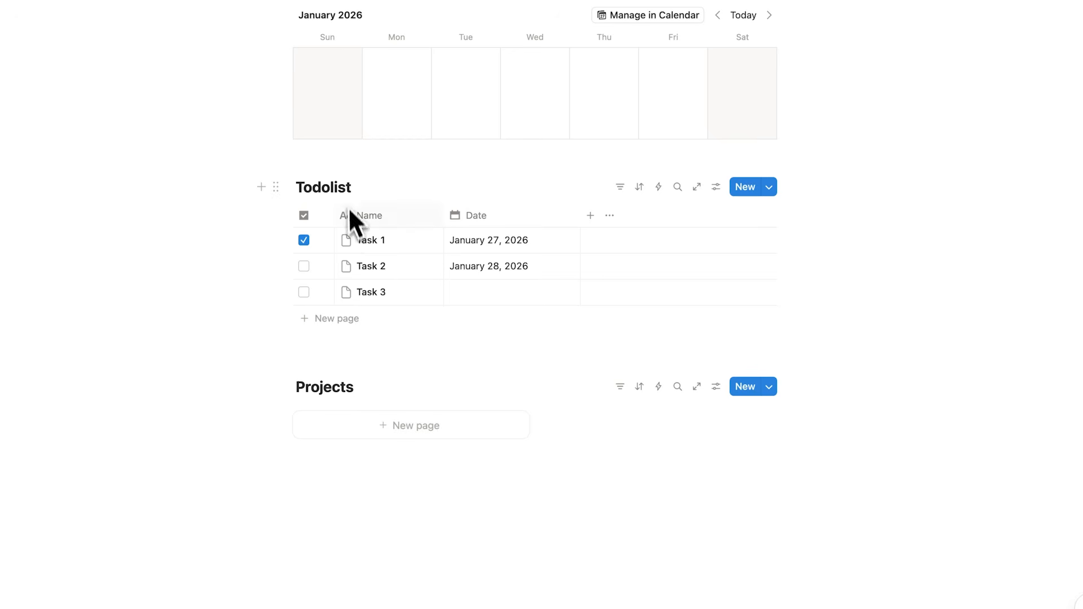
pyautogui.scroll(4, 351, 251)
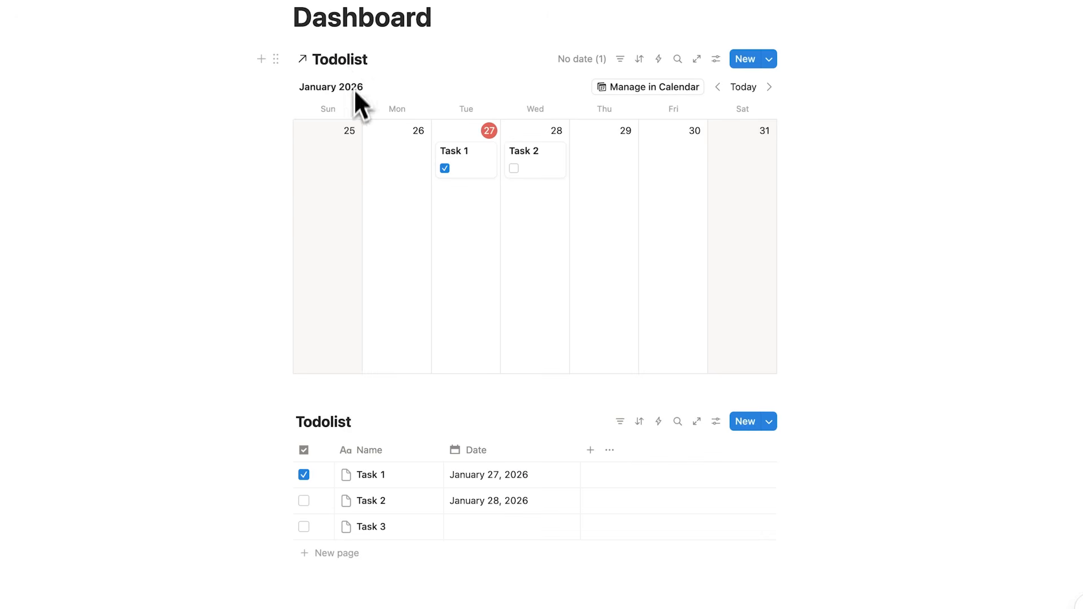
pyautogui.scroll(-2, 367, 141)
pyautogui.scroll(-4, 386, 226)
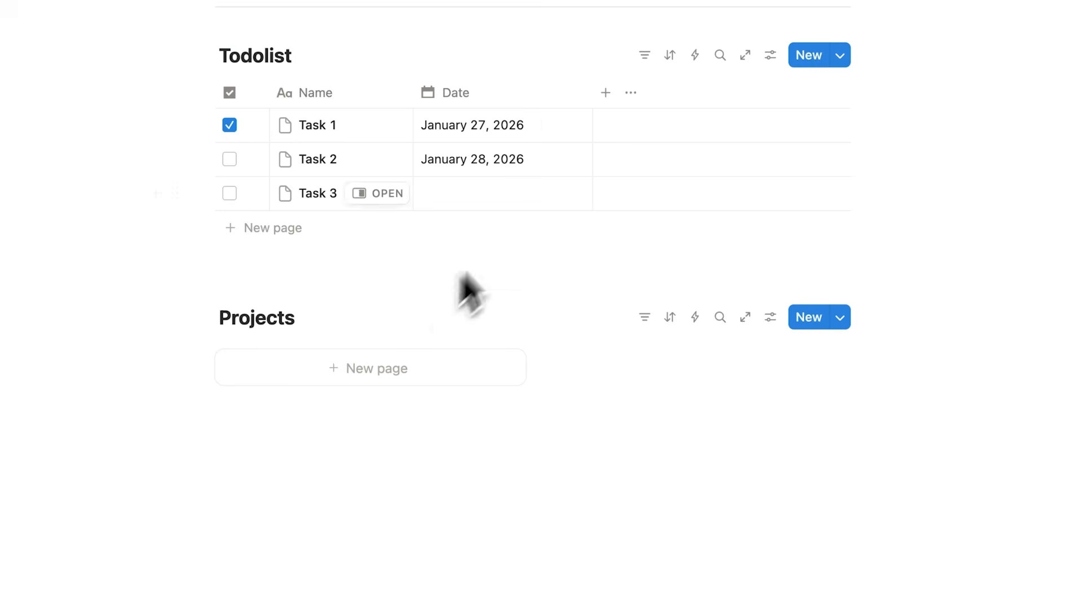
# - Add a Relation property named Projects to the Todolist table, related to the dashboard's Projects data source
pyautogui.click(605, 94)
pyautogui.scroll(-3, 694, 231)
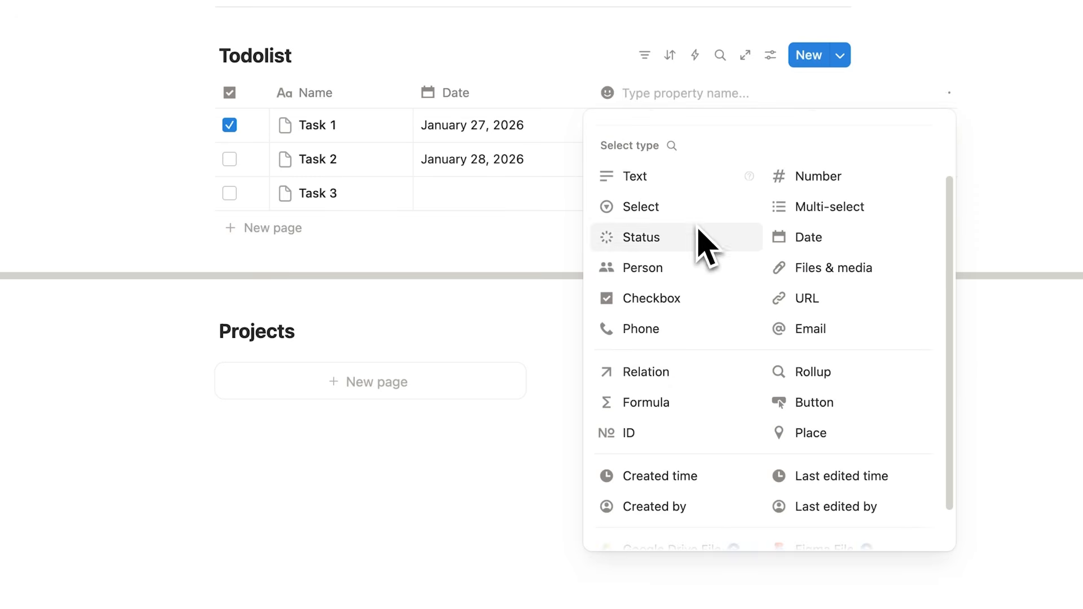
pyautogui.click(695, 383)
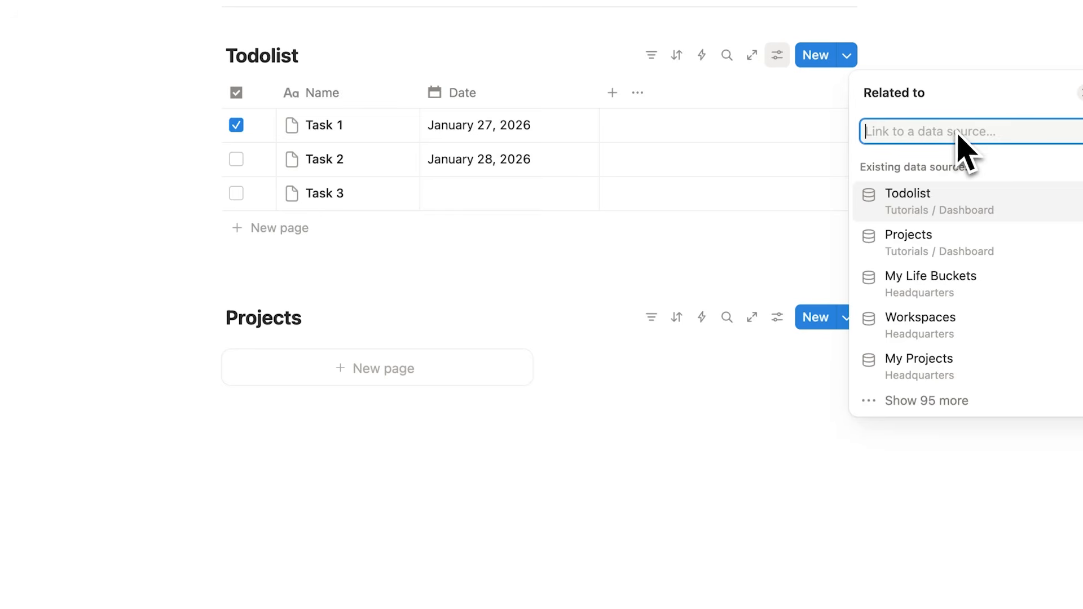
pyautogui.click(1004, 243)
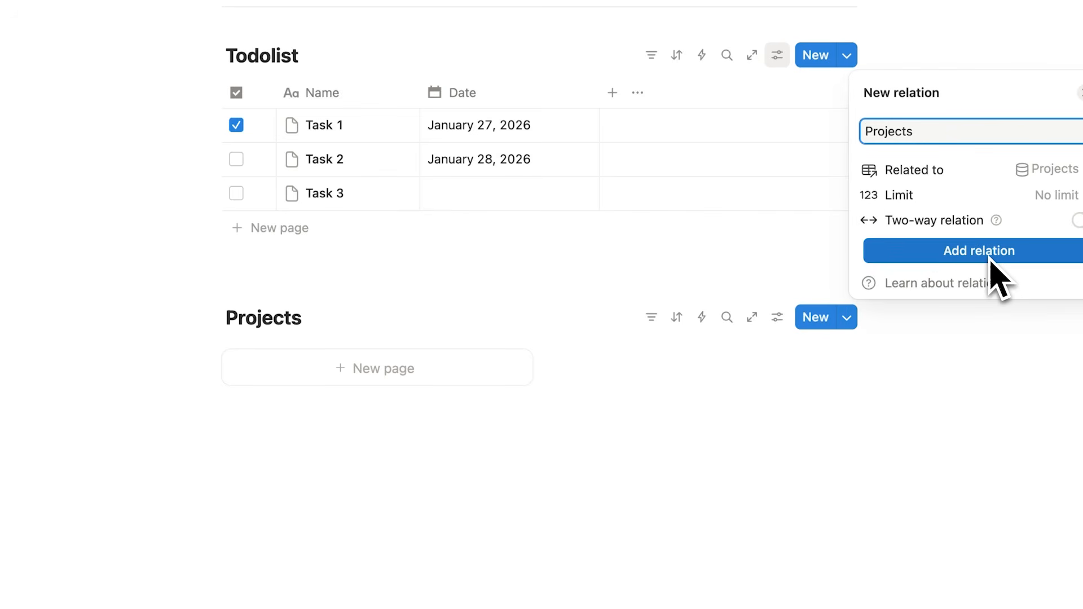
pyautogui.click(990, 252)
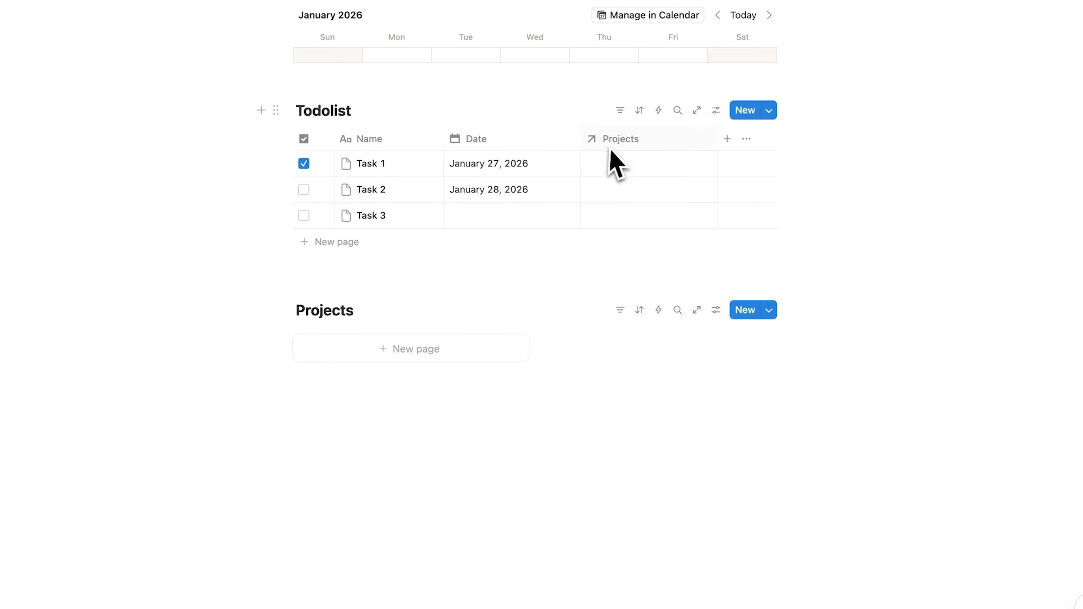
# - Create a page titled Project A in the Projects gallery and close it
pyautogui.click(366, 356)
pyautogui.write('Project A')
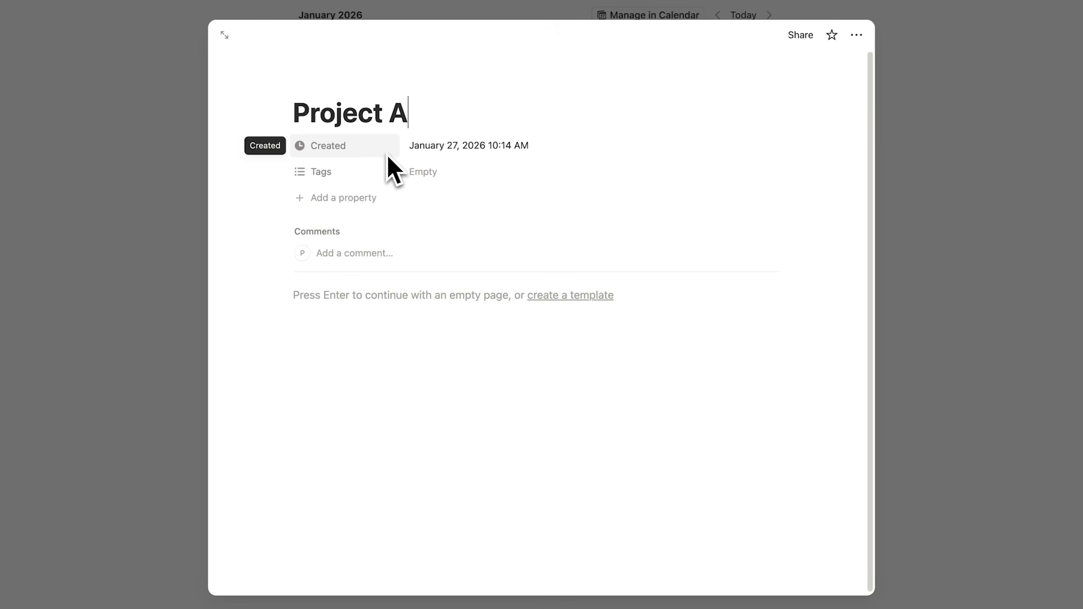
pyautogui.click(916, 127)
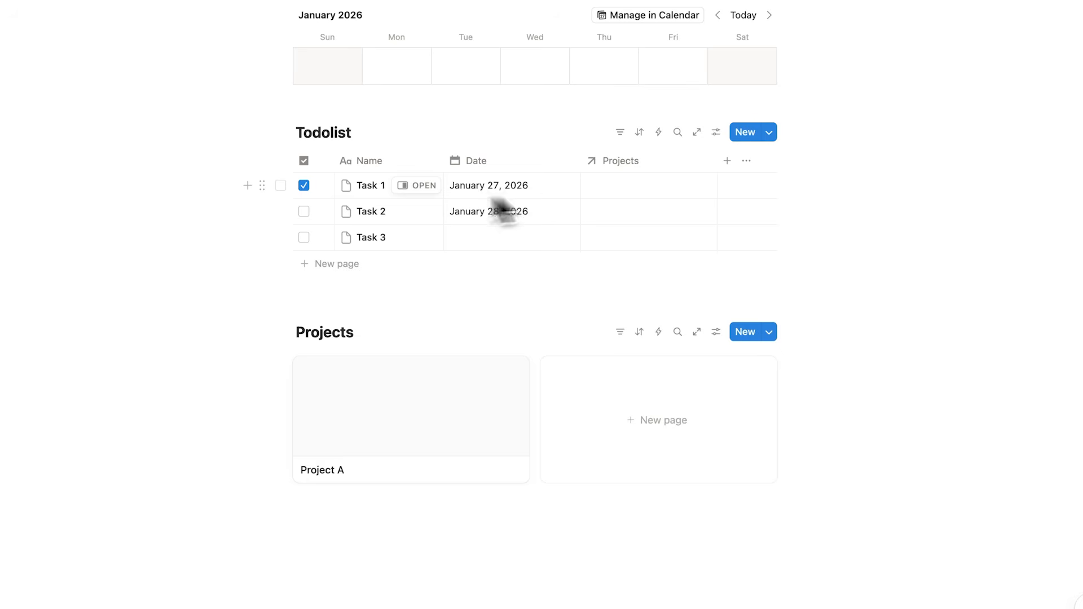
# - Link Task 1 to Project A in the Projects column of the Todolist table
pyautogui.click(644, 192)
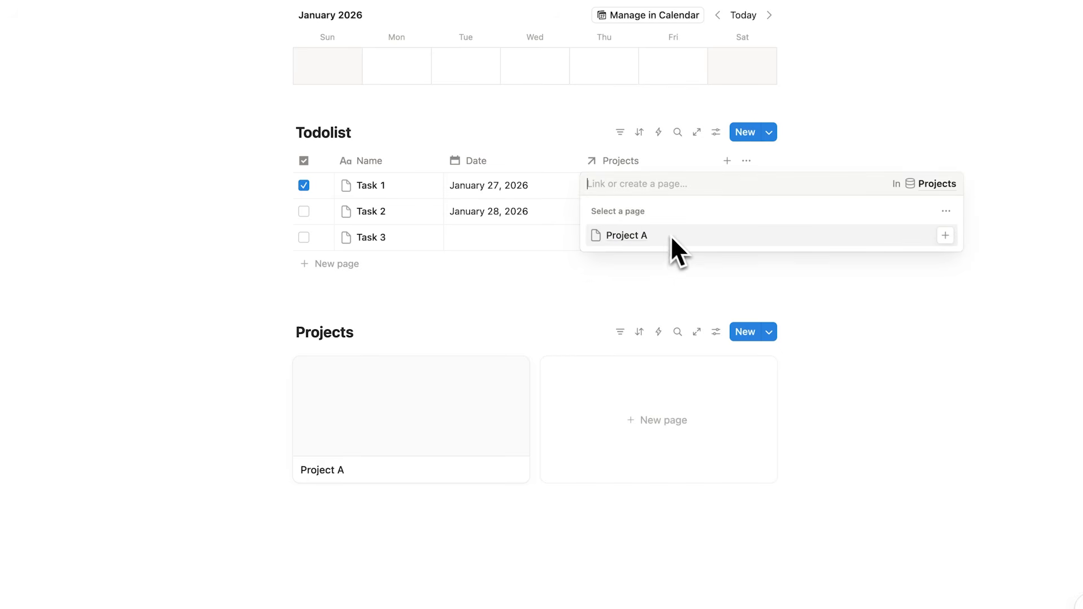
pyautogui.click(679, 239)
pyautogui.click(895, 137)
# - Create a new page template for the Projects database and title it New Project
pyautogui.scroll(-1, 564, 181)
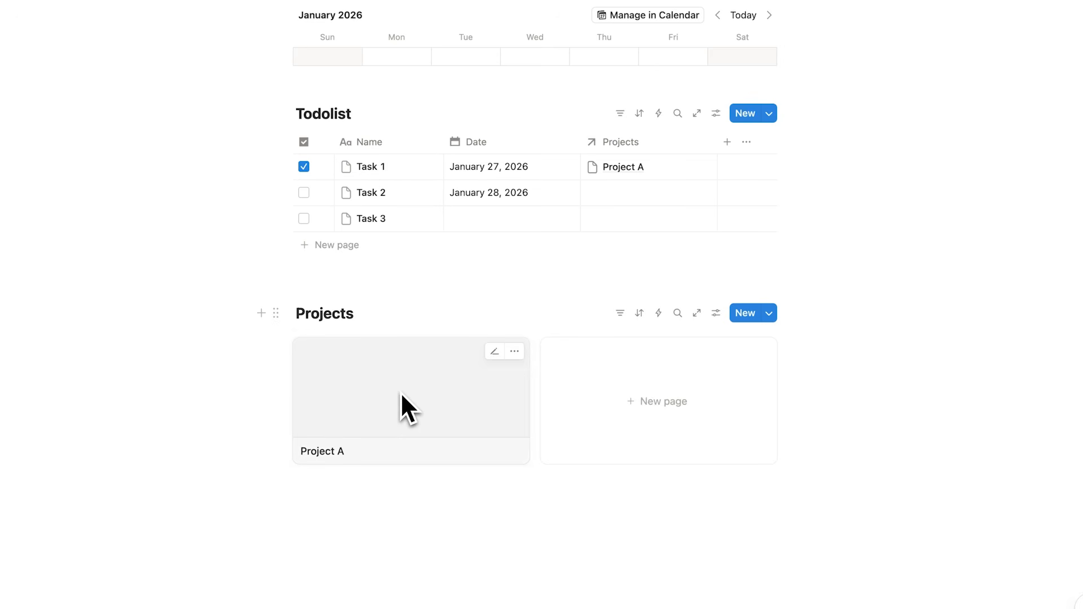
pyautogui.scroll(-2, 403, 387)
pyautogui.click(773, 229)
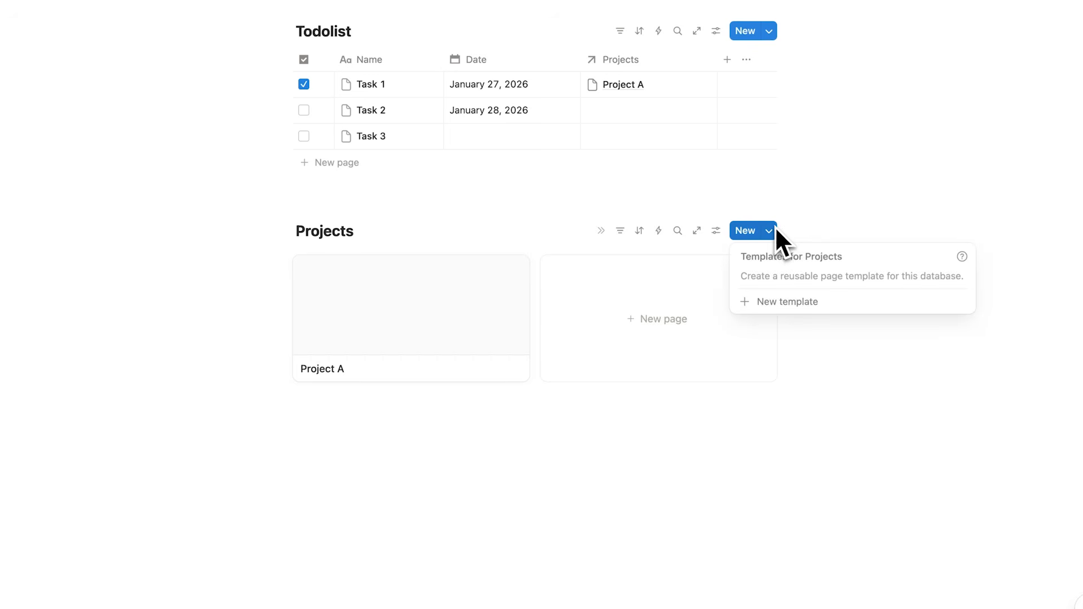
pyautogui.click(817, 309)
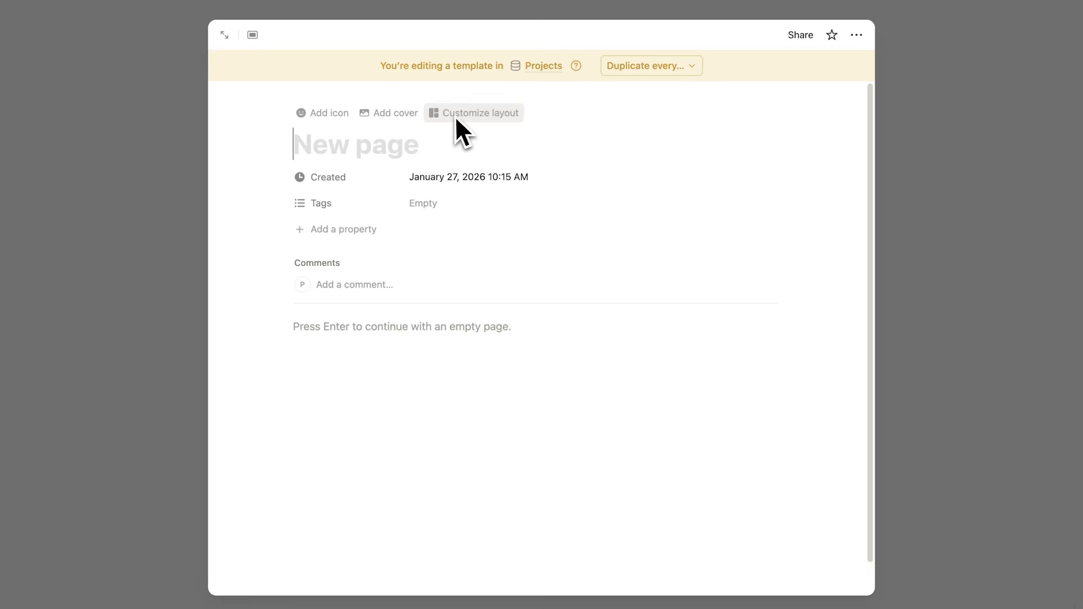
pyautogui.write('New Project')
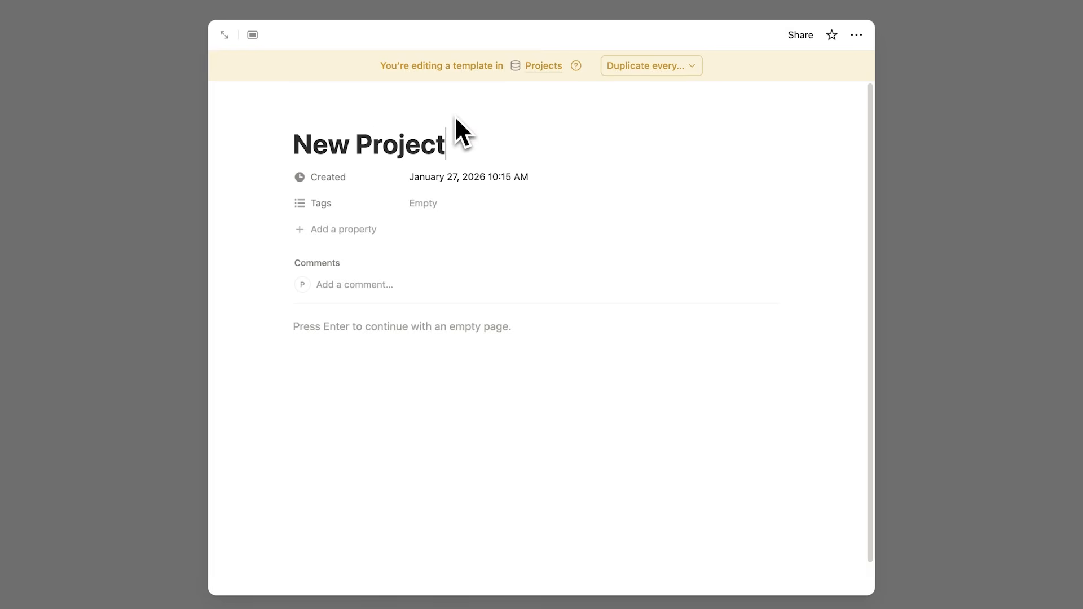
pyautogui.click(295, 143)
pyautogui.keyDown('shift'); pyautogui.click(483, 146); pyautogui.keyUp('shift')
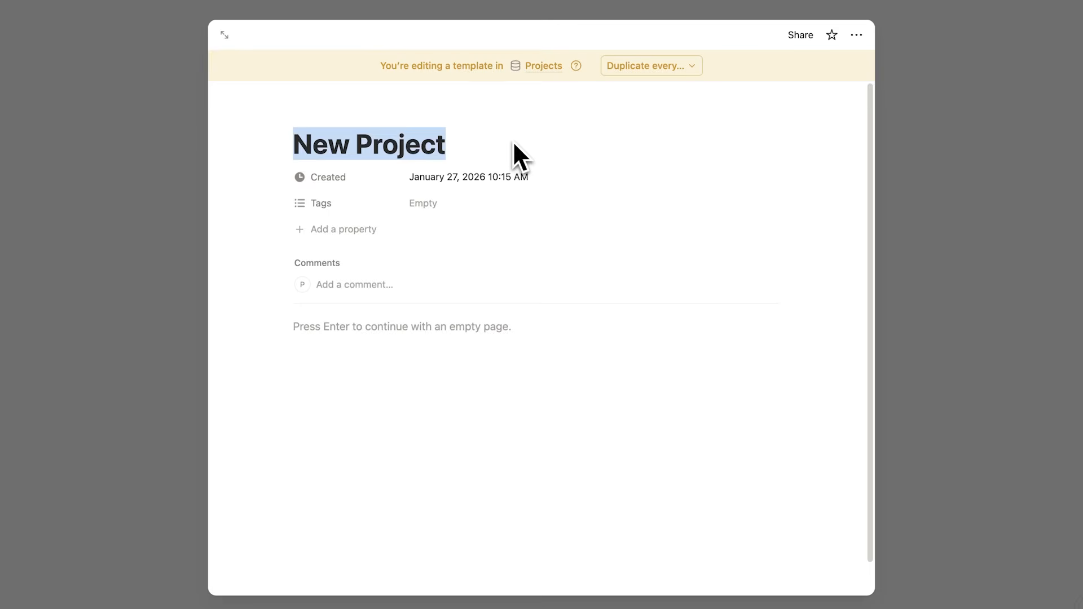
# - Insert a table view in the New Project template's body, linked to the existing Todolist data source
pyautogui.click(428, 343)
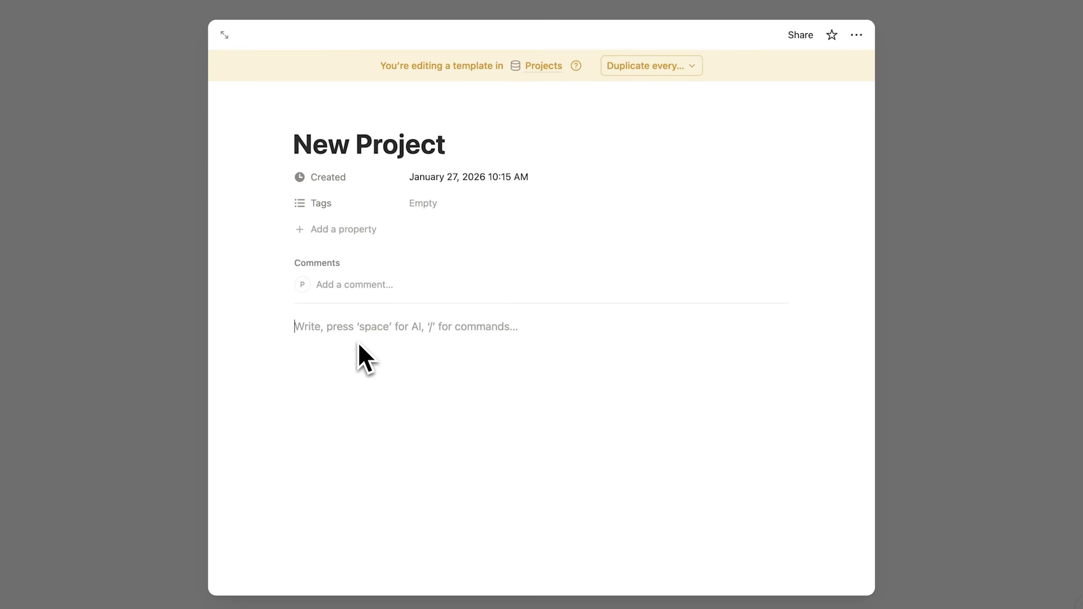
pyautogui.write('/database')
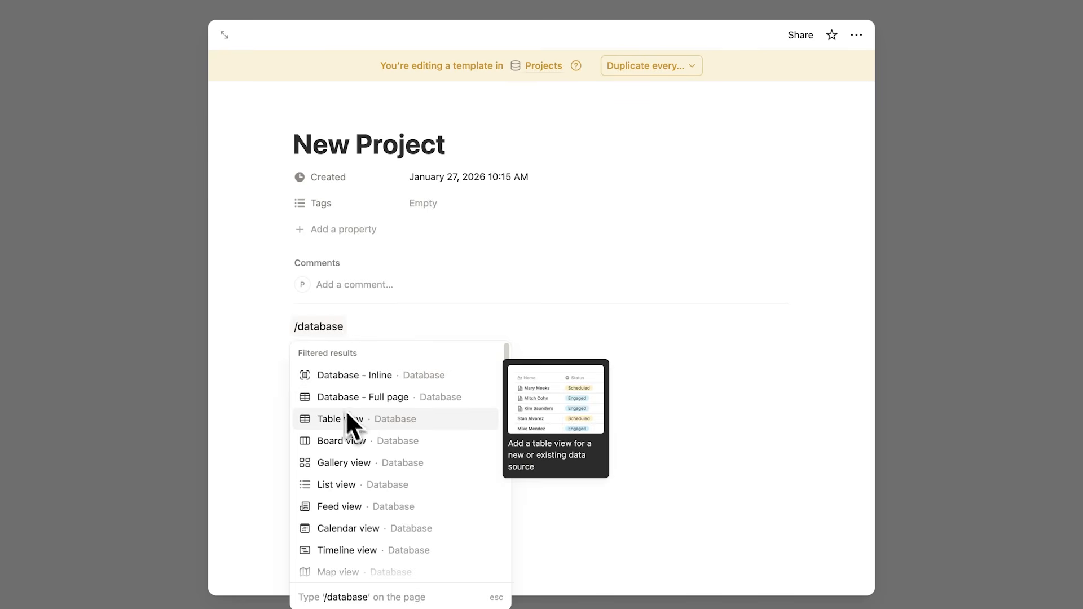
pyautogui.click(374, 420)
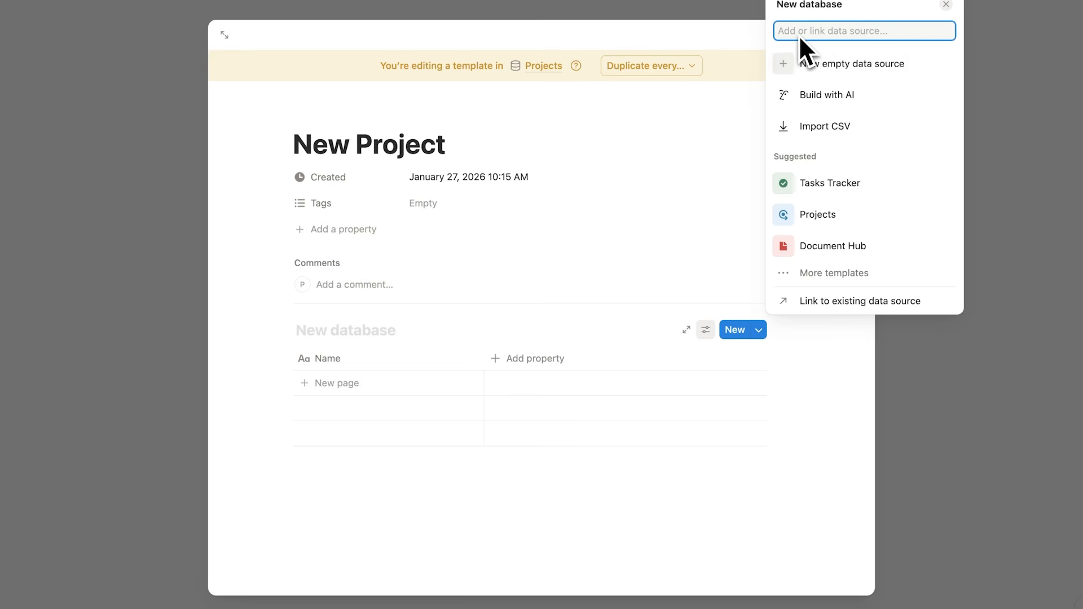
pyautogui.write('todolist')
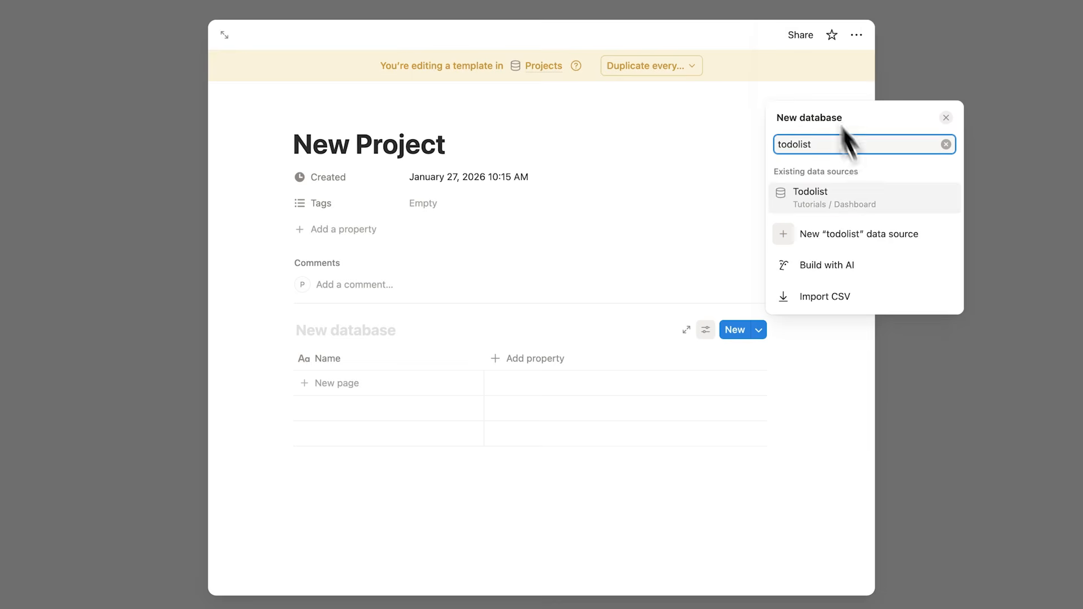
pyautogui.click(873, 201)
pyautogui.click(852, 252)
pyautogui.click(452, 76)
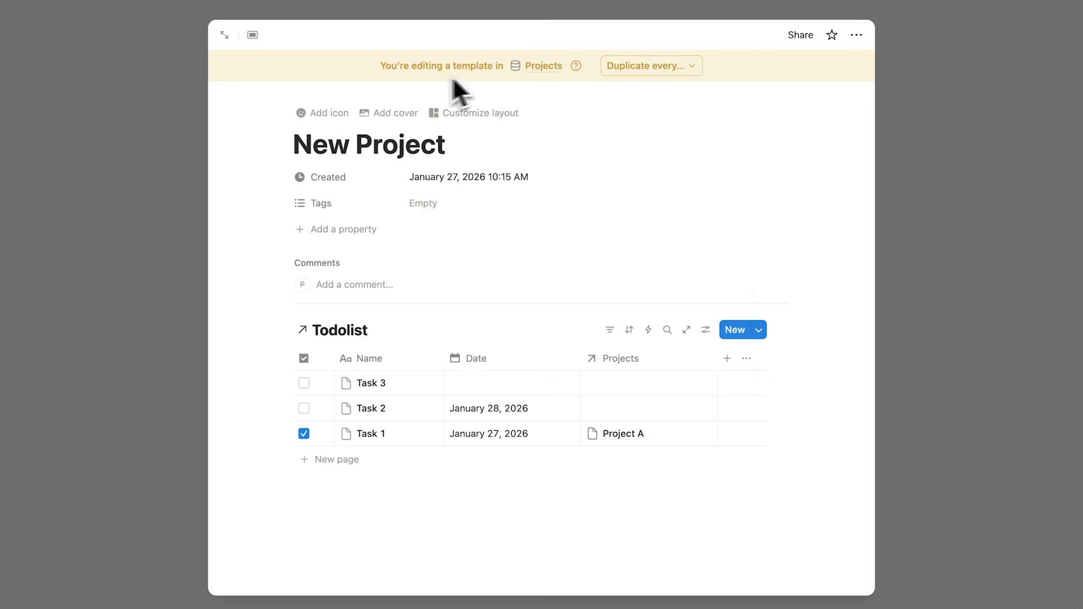
# - Filter the template's linked Todolist so that Projects contains New Project
pyautogui.click(614, 336)
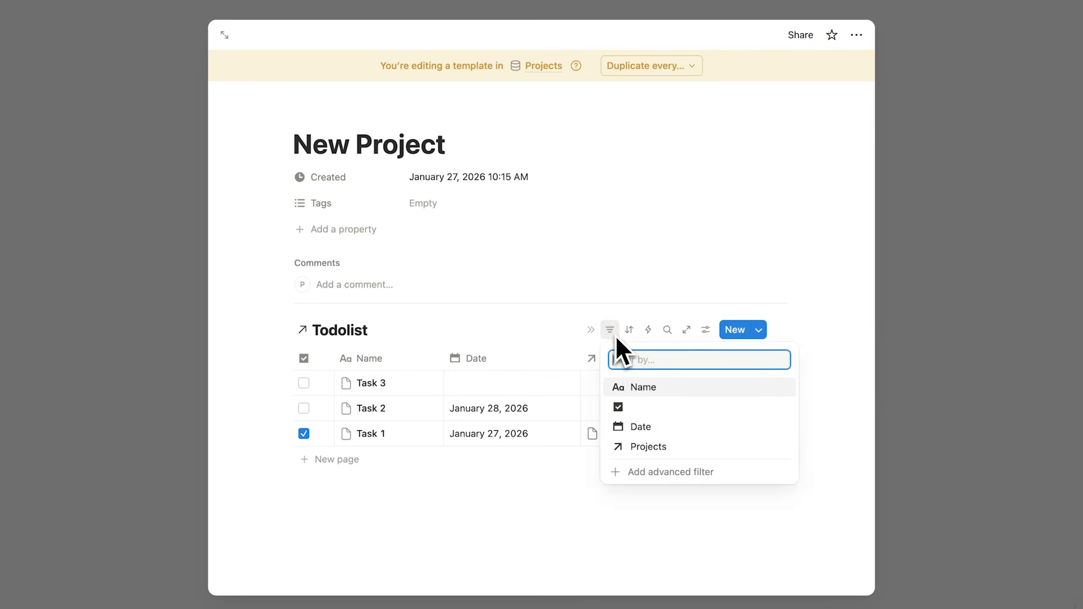
pyautogui.click(674, 446)
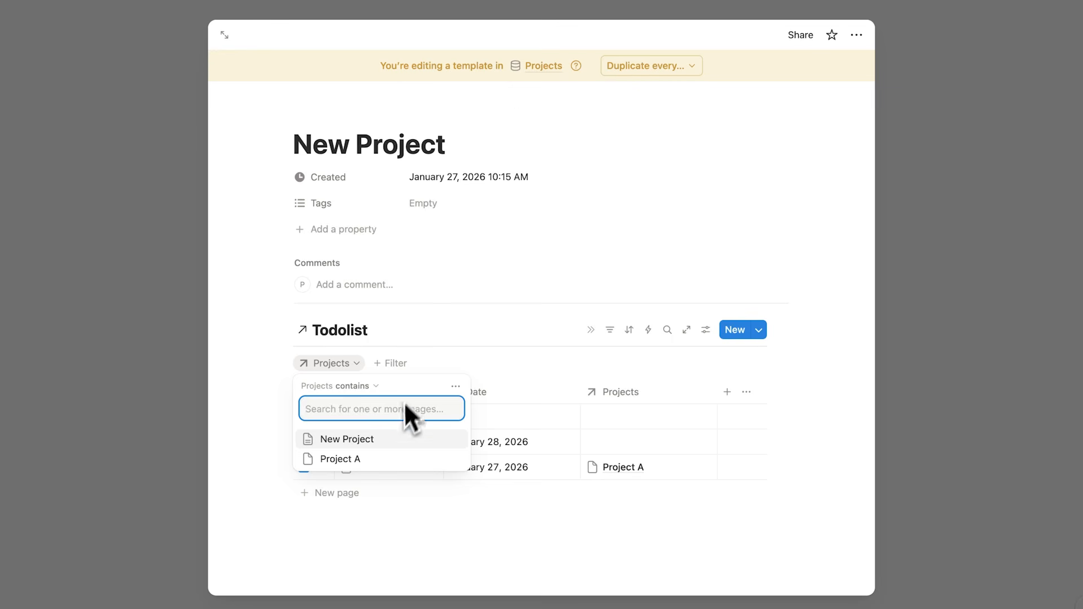
pyautogui.click(397, 439)
pyautogui.click(500, 347)
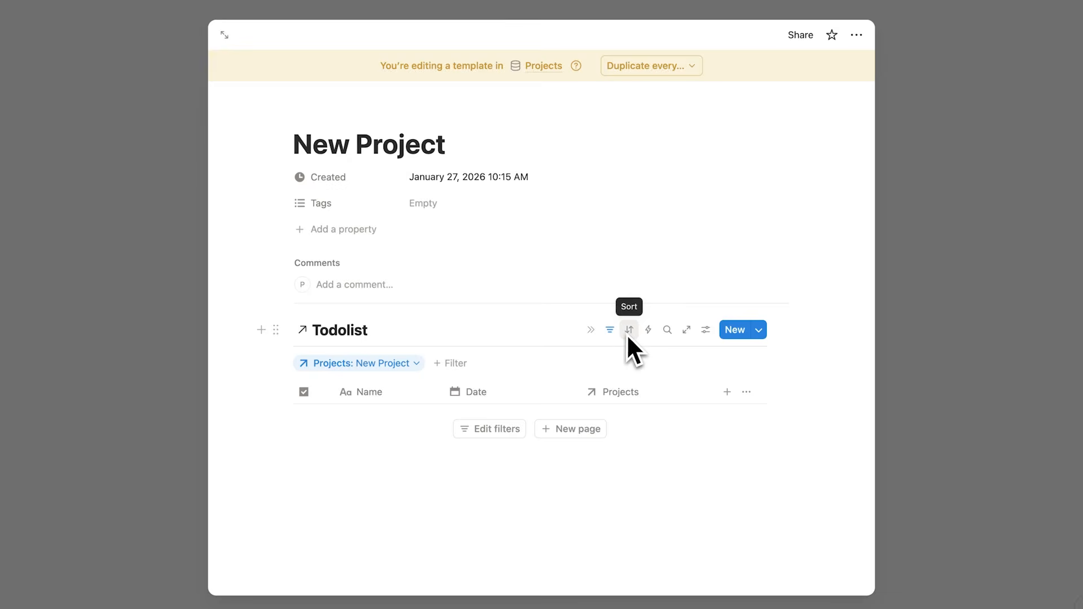
# - Sort the template's linked Todolist by Date in ascending order
pyautogui.click(706, 332)
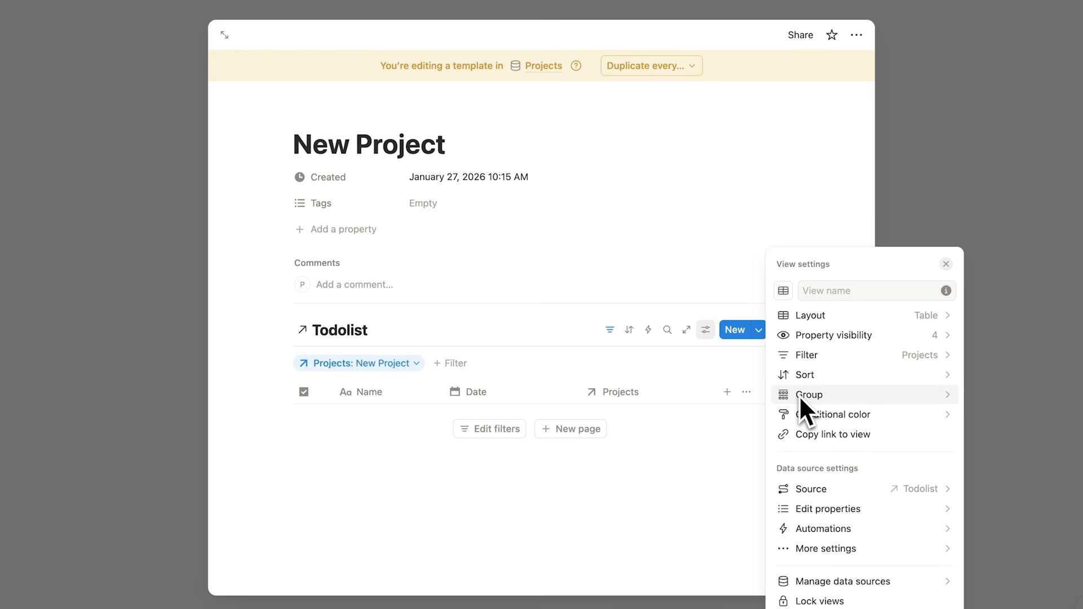
pyautogui.click(814, 377)
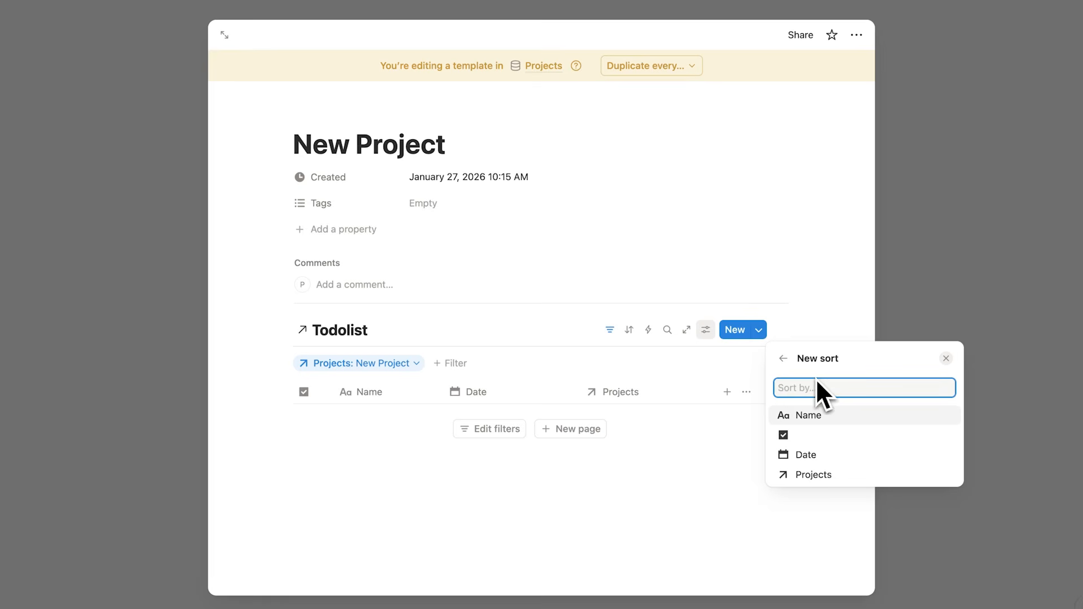
pyautogui.click(819, 455)
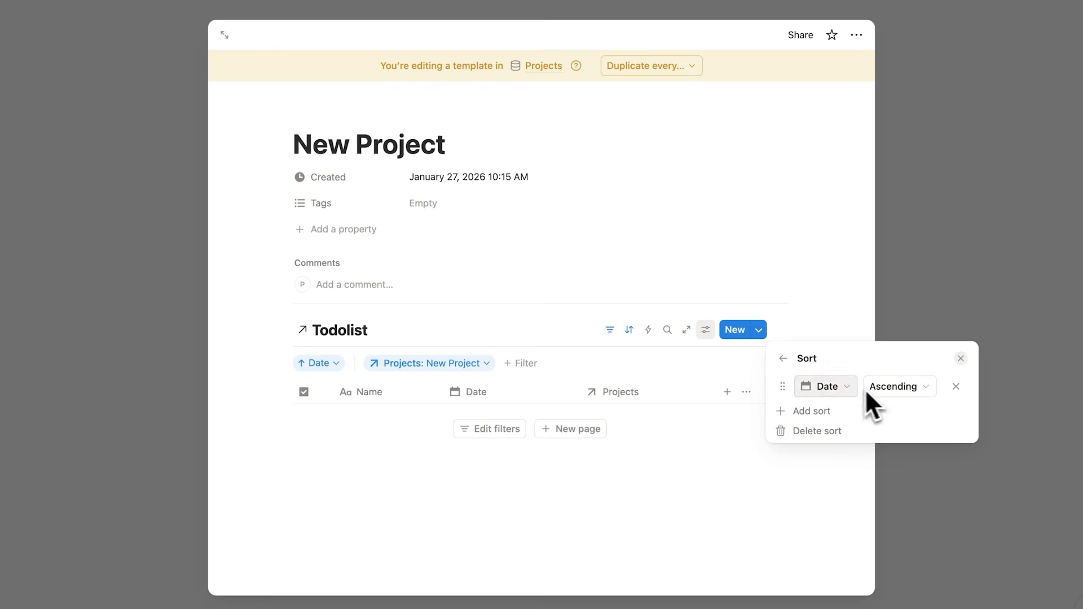
pyautogui.click(519, 391)
# - Group the template's linked Todolist by the checkbox property and close the template
pyautogui.click(712, 330)
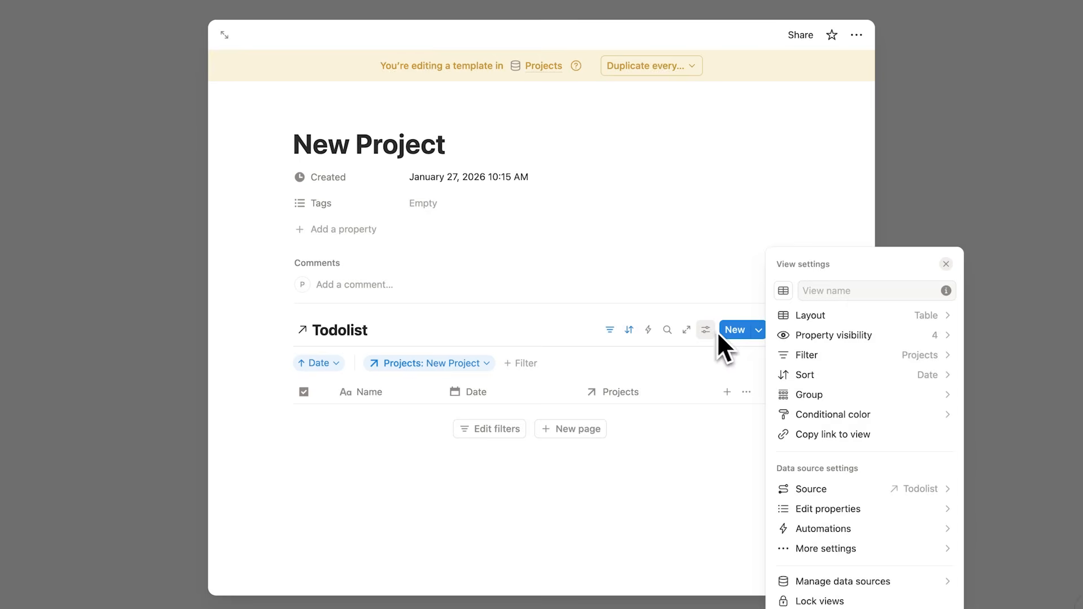
pyautogui.click(810, 391)
pyautogui.click(804, 453)
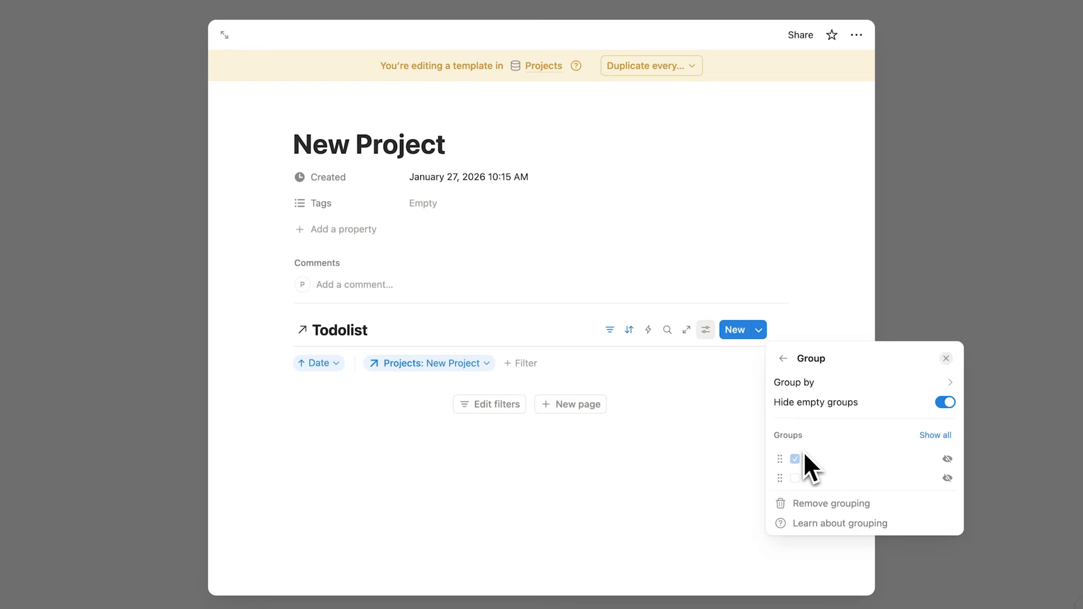
pyautogui.press('Escape')
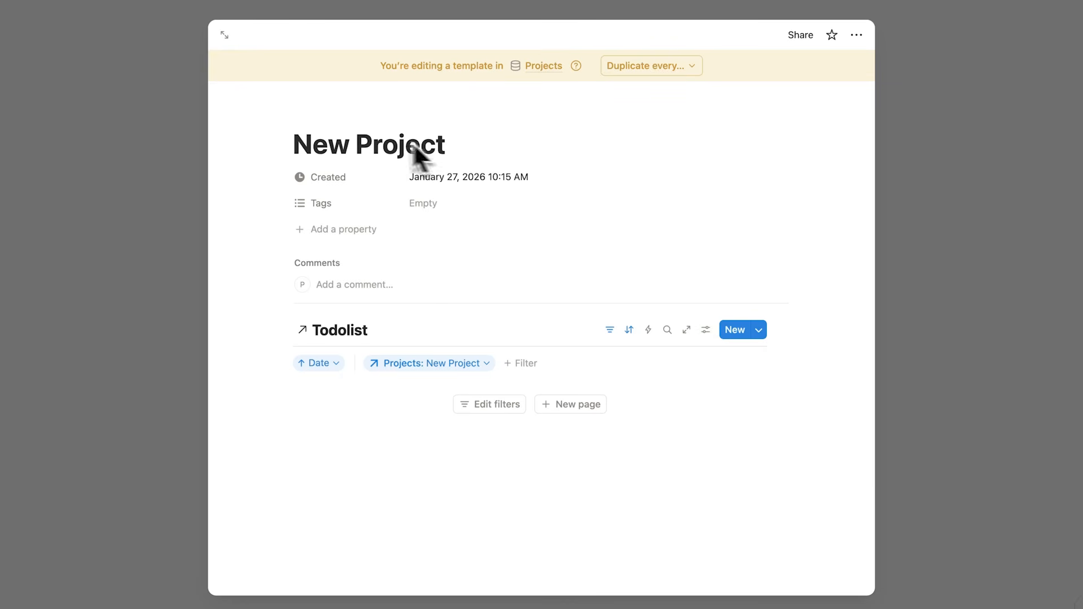
pyautogui.click(914, 157)
# - Open Project A from the Projects gallery, apply the New Project template to it and close the page
pyautogui.scroll(10, 872, 274)
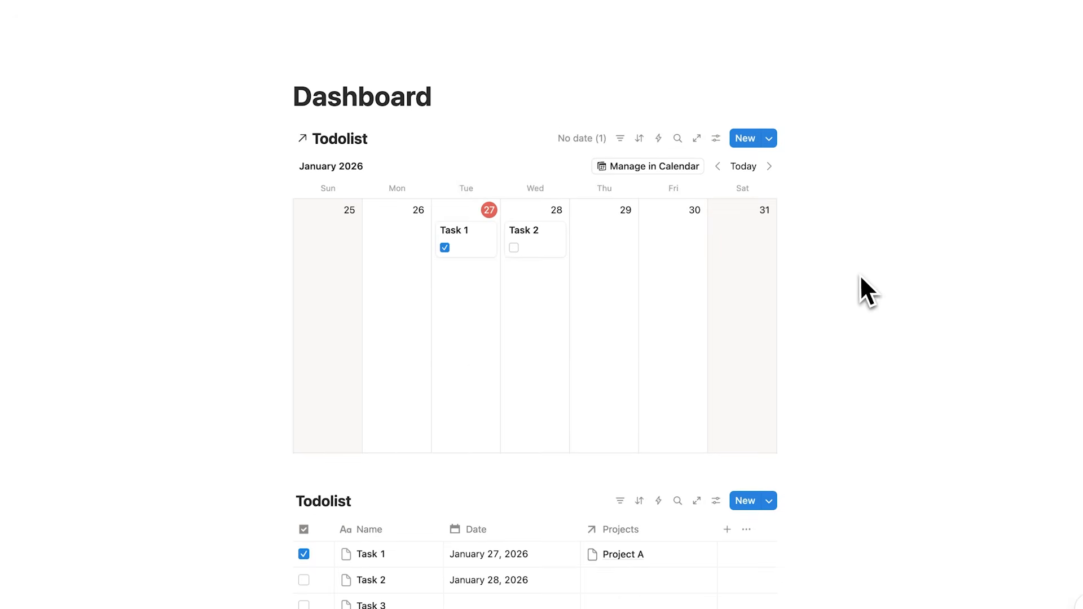
pyautogui.scroll(-10, 326, 382)
pyautogui.scroll(10, 633, 305)
pyautogui.scroll(-1, 625, 275)
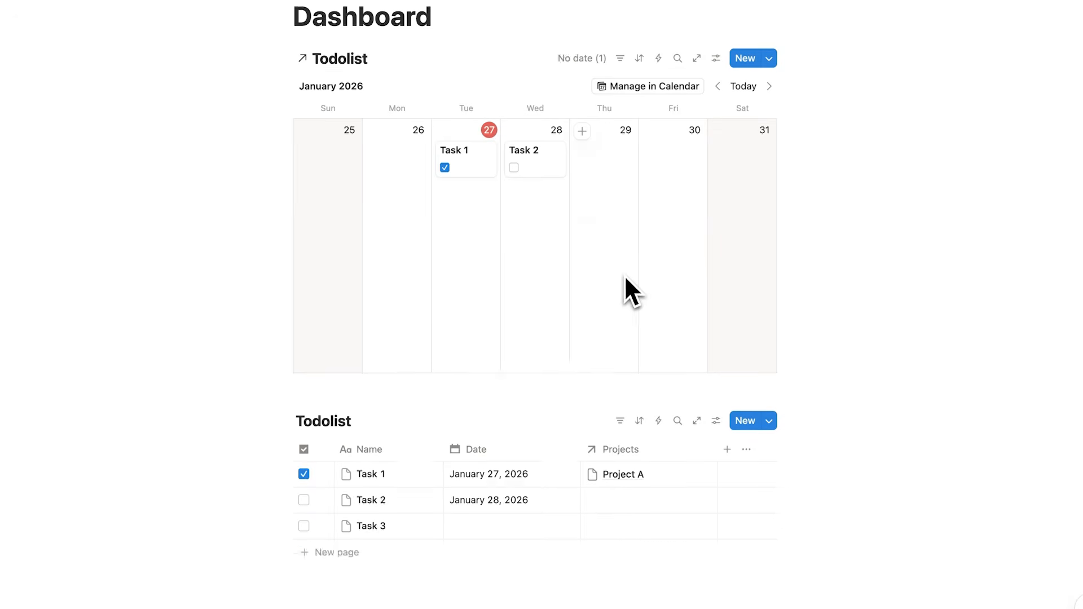
pyautogui.scroll(-3, 624, 276)
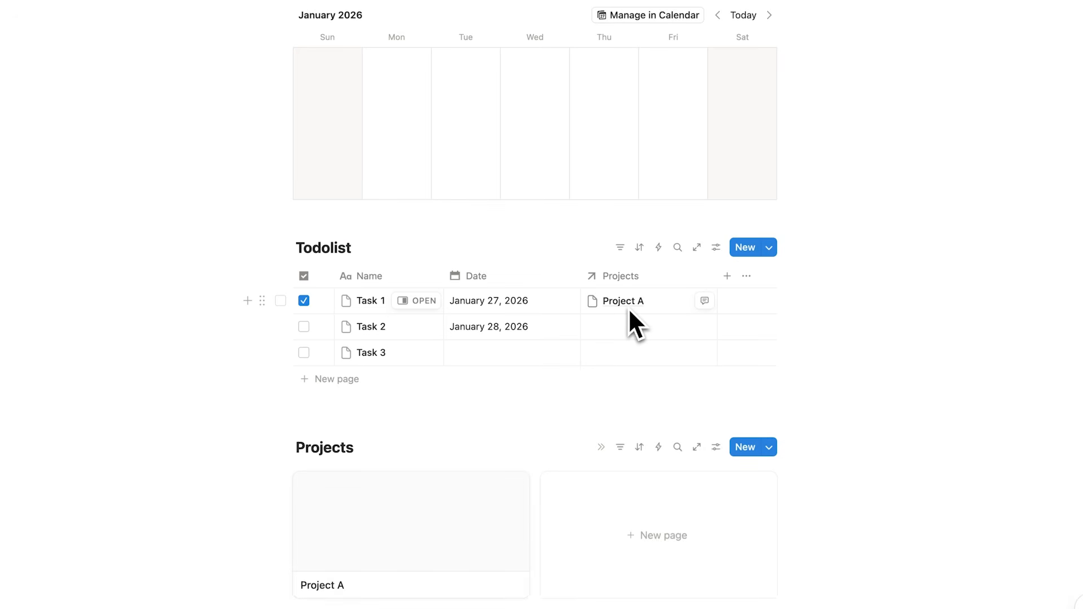
pyautogui.scroll(-3, 628, 311)
pyautogui.click(389, 404)
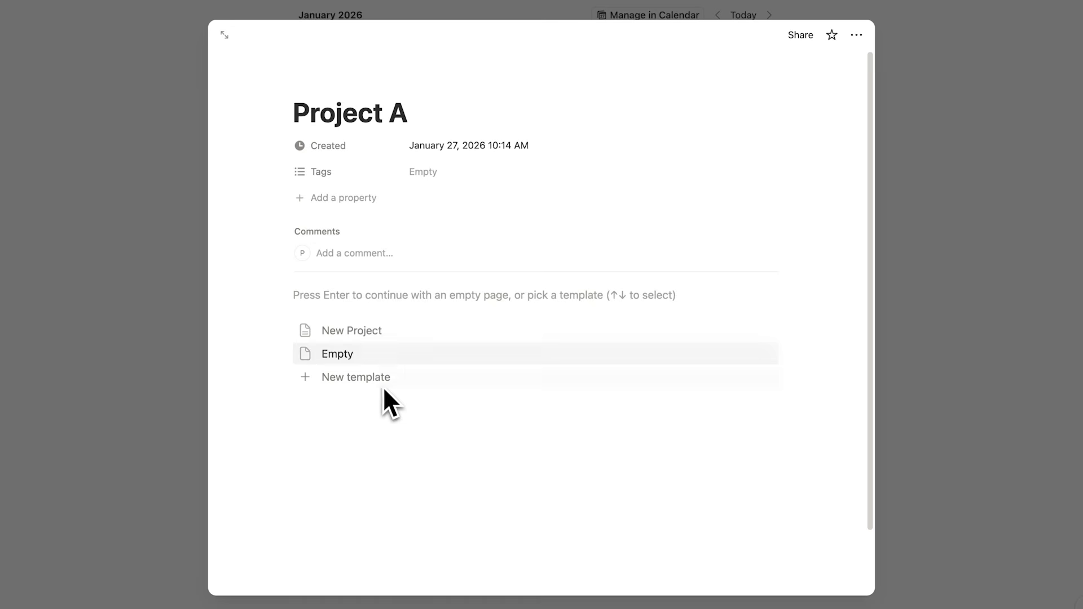
pyautogui.click(419, 336)
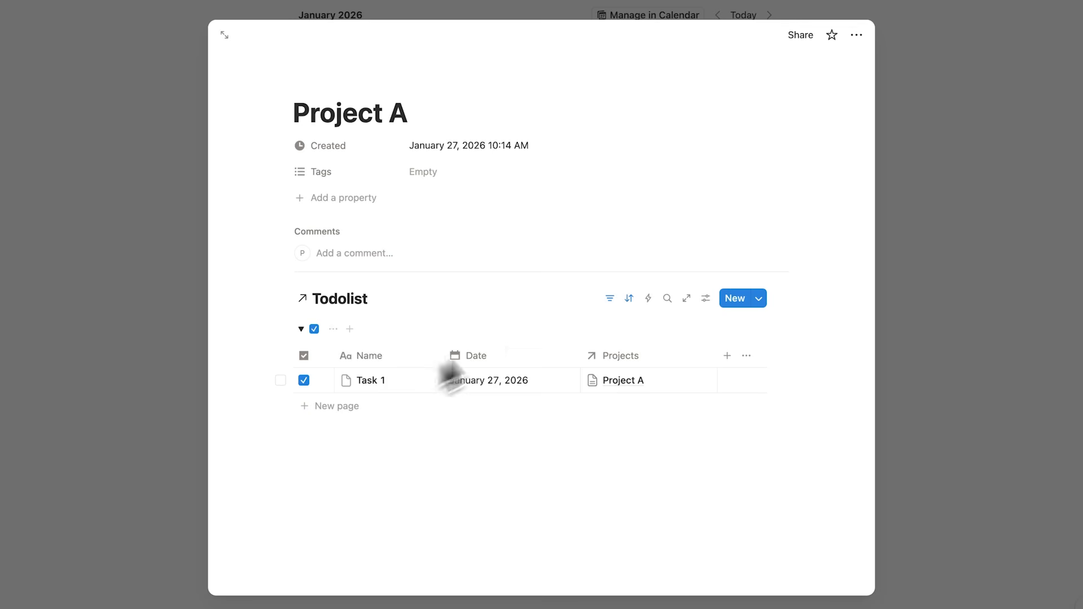
pyautogui.click(931, 219)
# - Link Task 2 to Project A through the Projects property in the dashboard's Todolist table
pyautogui.click(632, 239)
pyautogui.click(649, 286)
pyautogui.press('Escape')
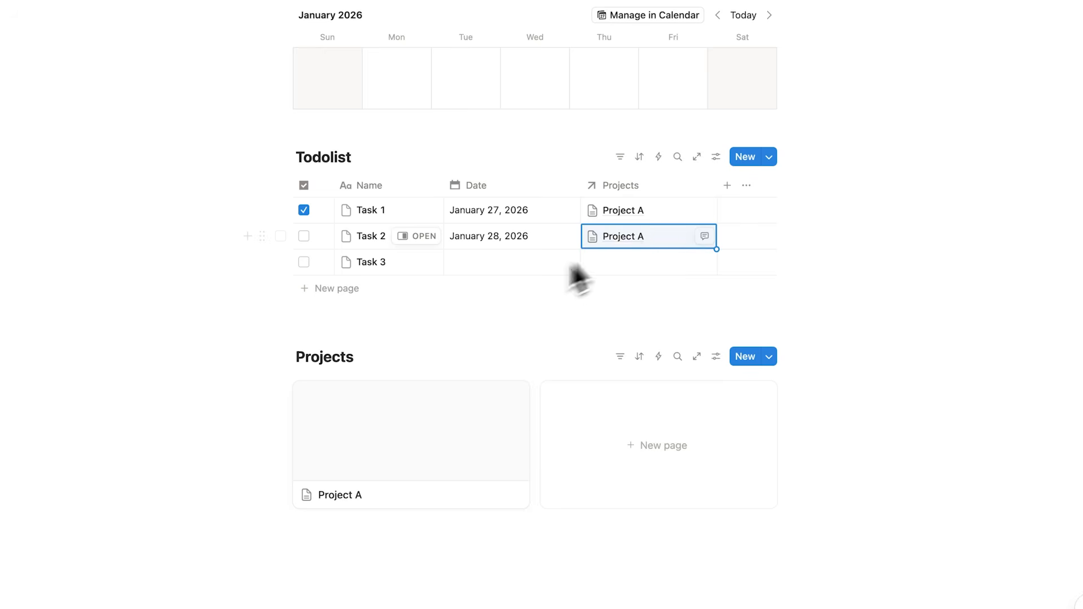
# - Open Project A, check off Task 2 in its linked Todolist and return to the dashboard's calendar
pyautogui.click(375, 455)
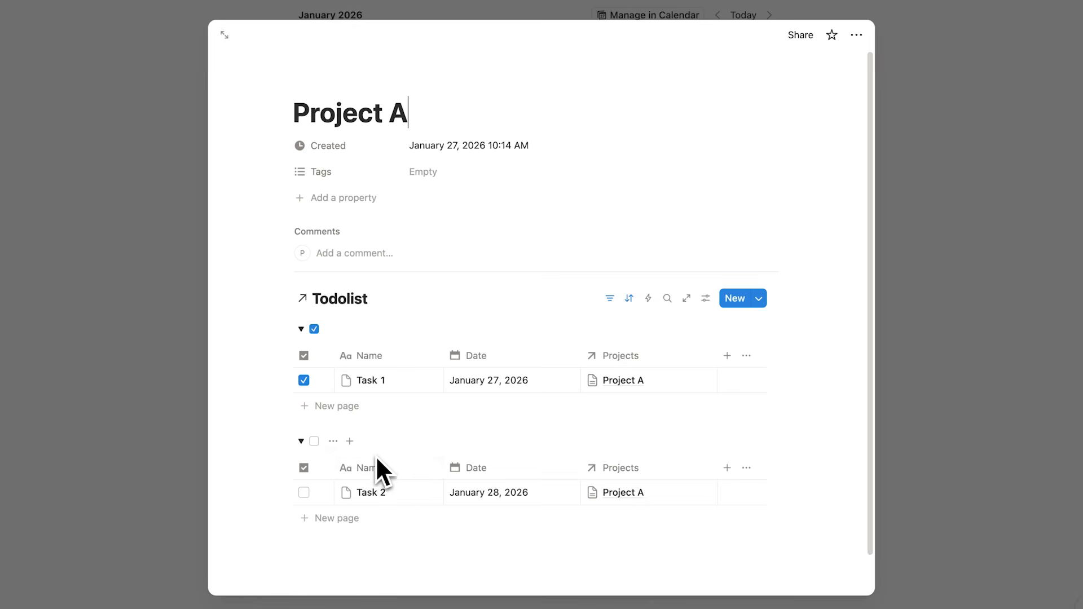
pyautogui.scroll(-1, 388, 454)
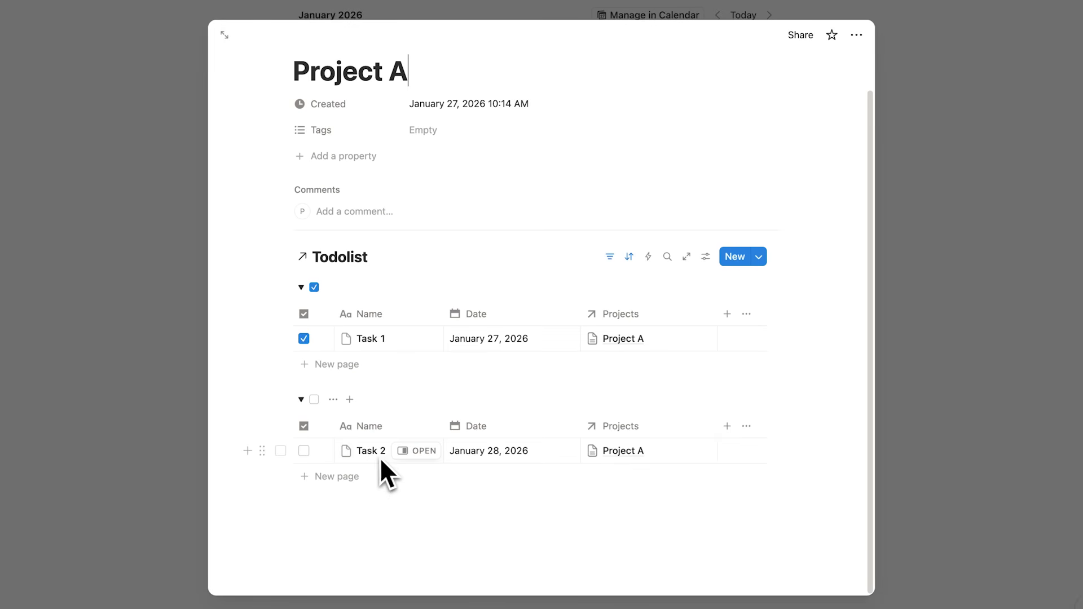
pyautogui.click(706, 257)
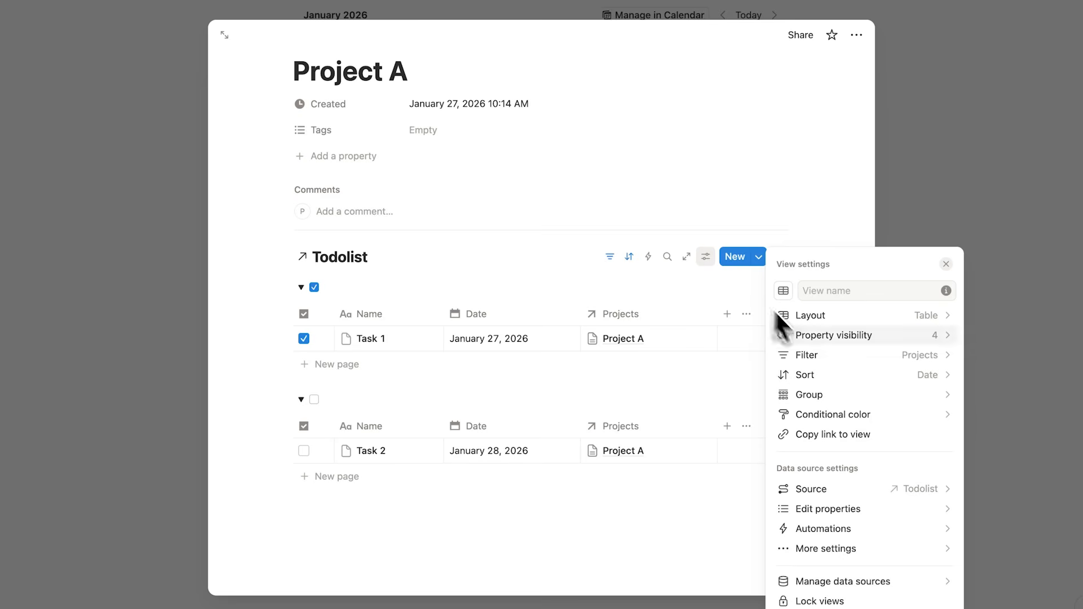
pyautogui.click(795, 218)
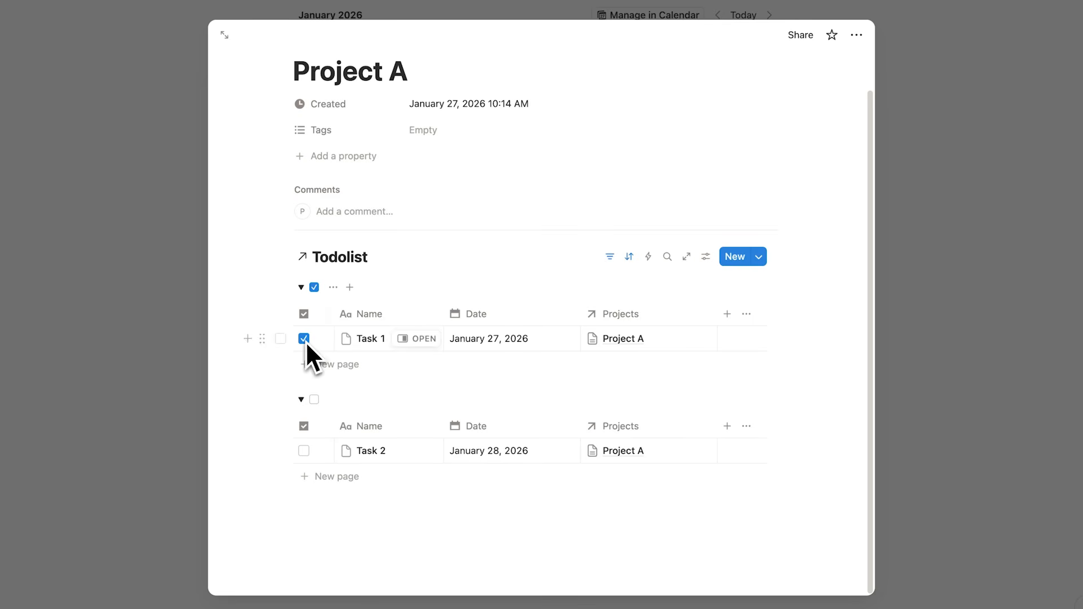
pyautogui.click(304, 450)
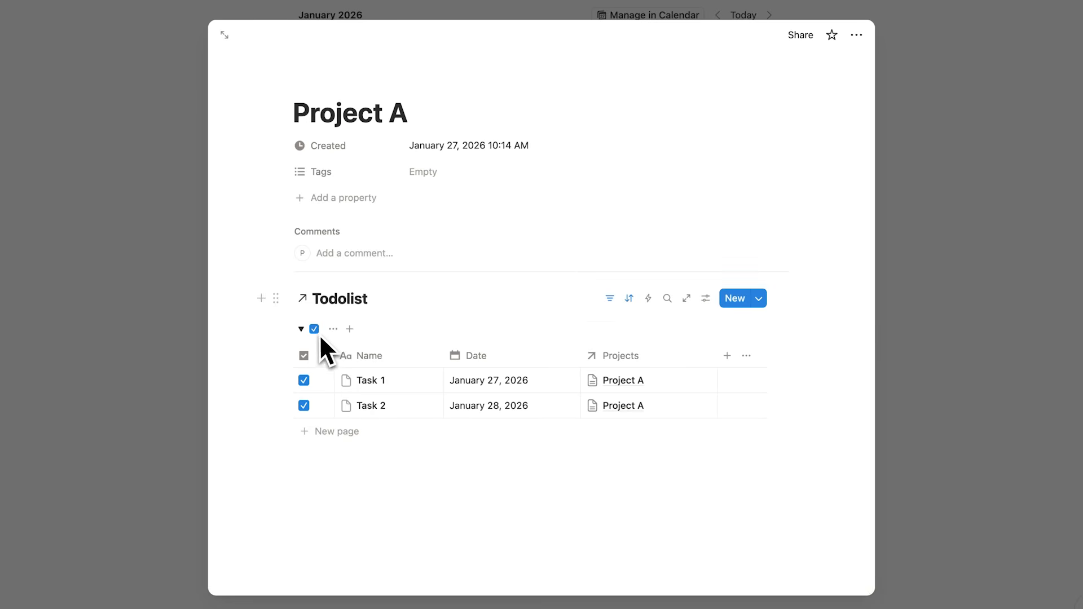
pyautogui.click(990, 316)
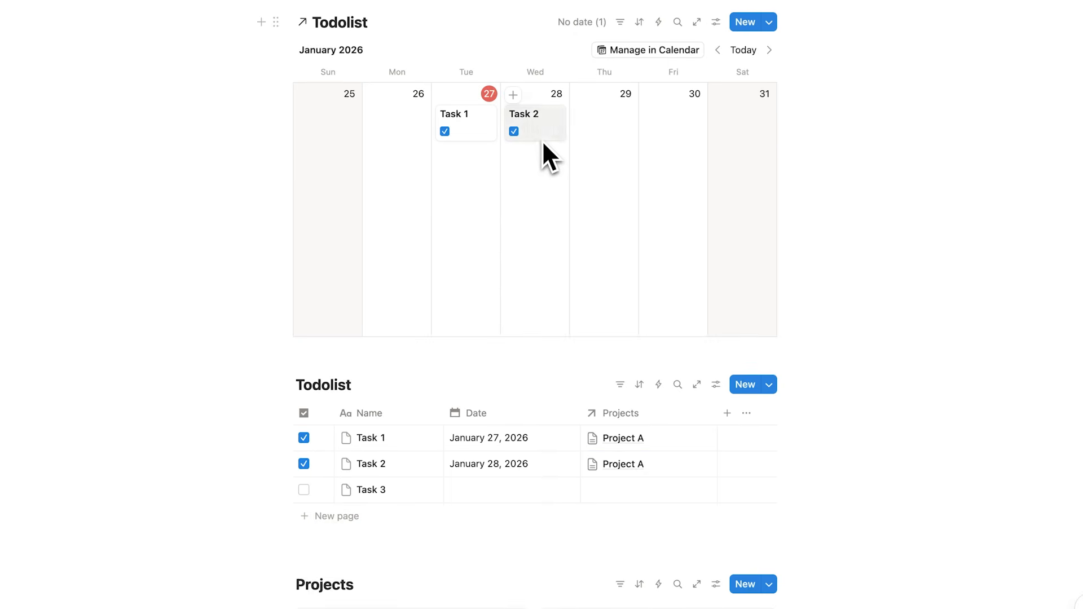
pyautogui.scroll(2, 542, 212)
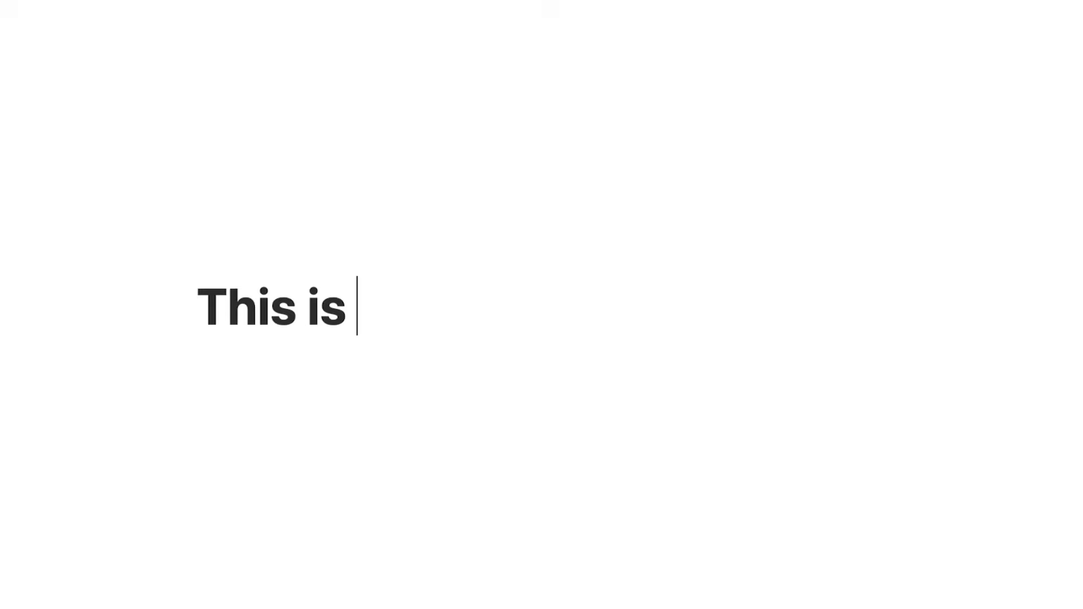
pyautogui.write('my Document')
pyautogui.moveTo(796, 356); pyautogui.dragTo(455, 338)
pyautogui.press('BackSpace')
pyautogui.write('System')
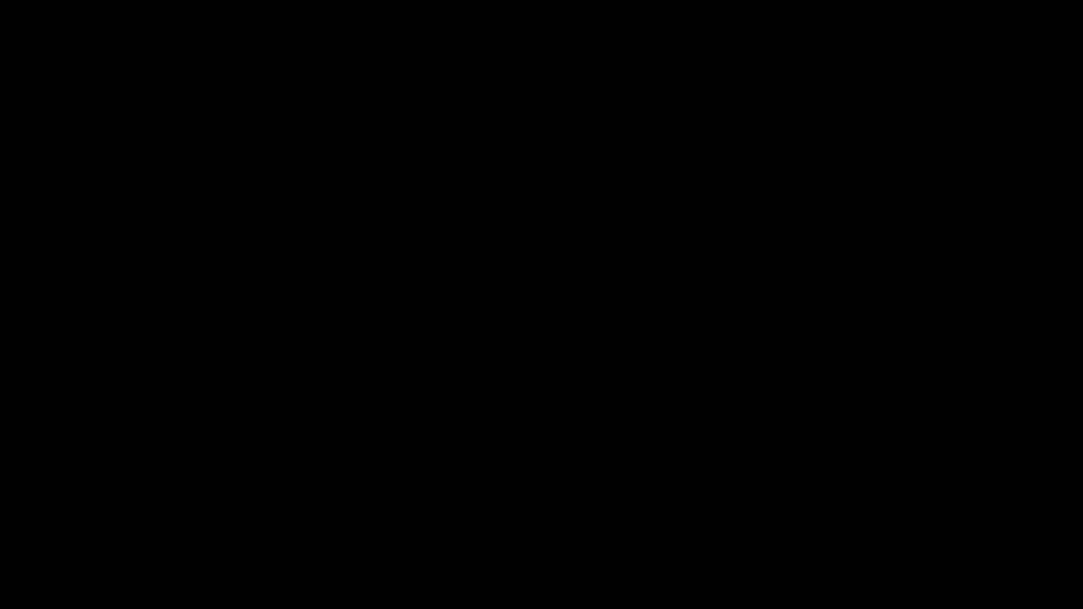